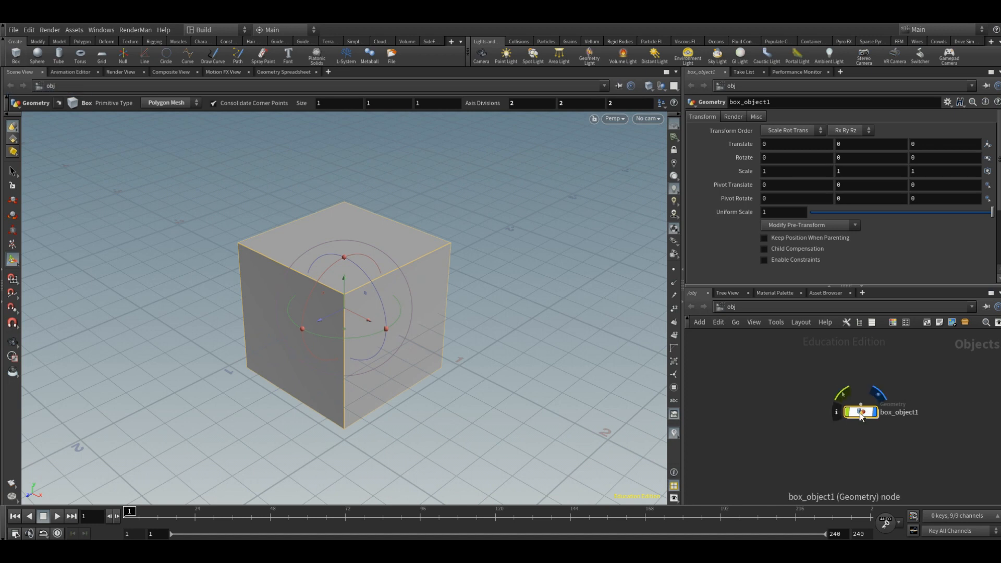
Step: Enter the box object's network and resize the box into a thin wall about 3.16 by 1.5 by 0.29
left_click_drag(859, 412, 804, 368)
double_click(804, 368)
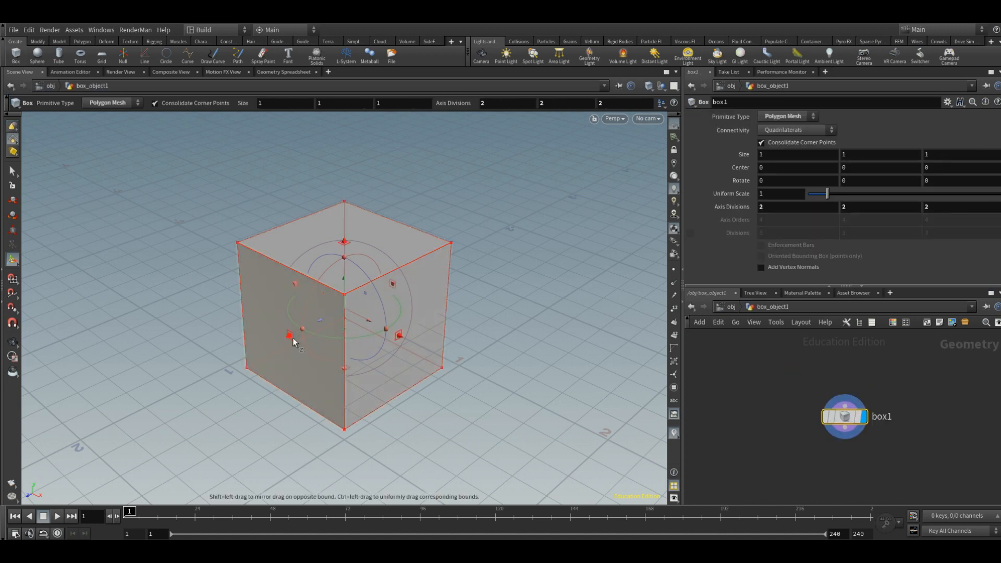
left_click_drag(290, 336, 549, 408)
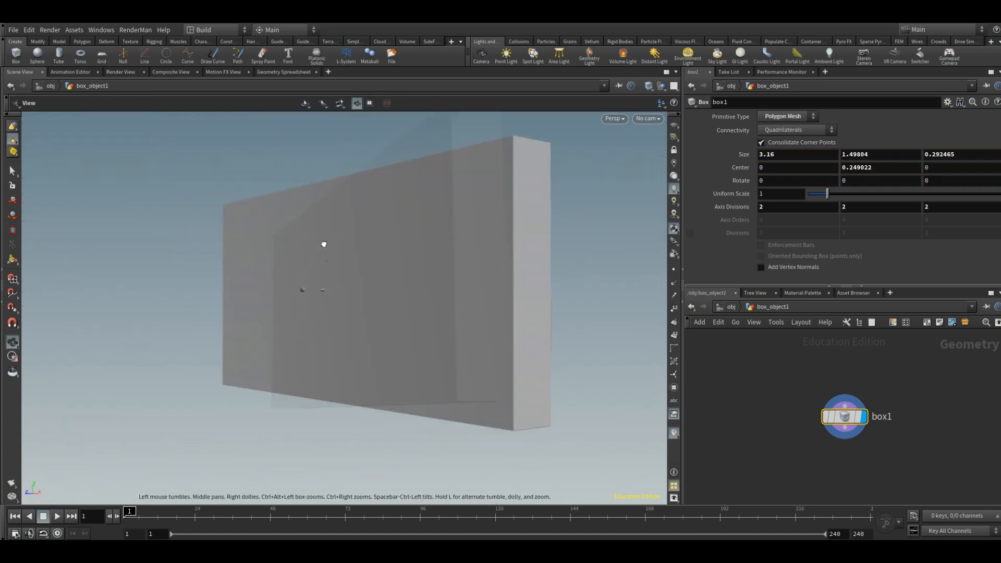
left_click_drag(324, 243, 357, 276)
key("Return")
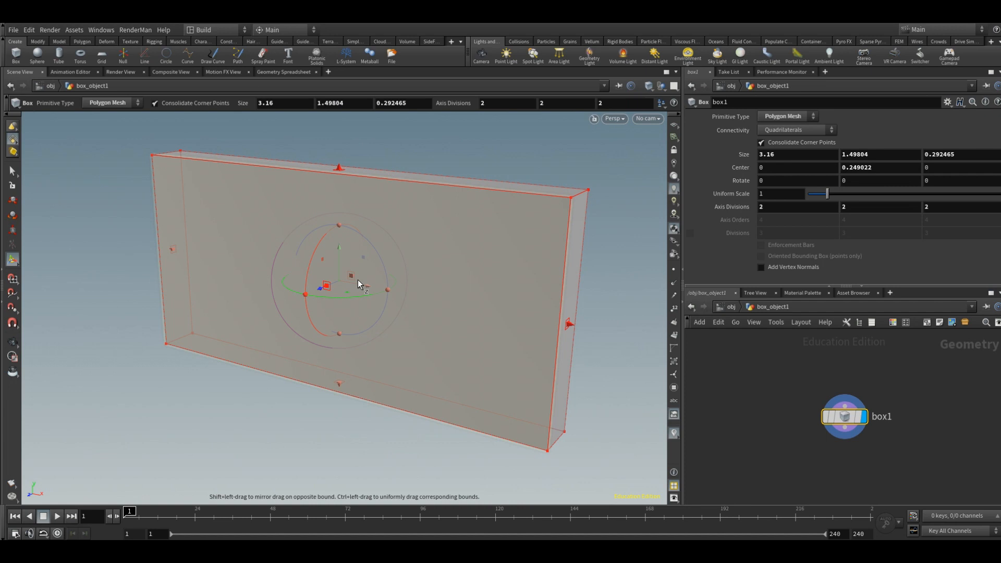
left_click_drag(359, 284, 404, 279, "alt")
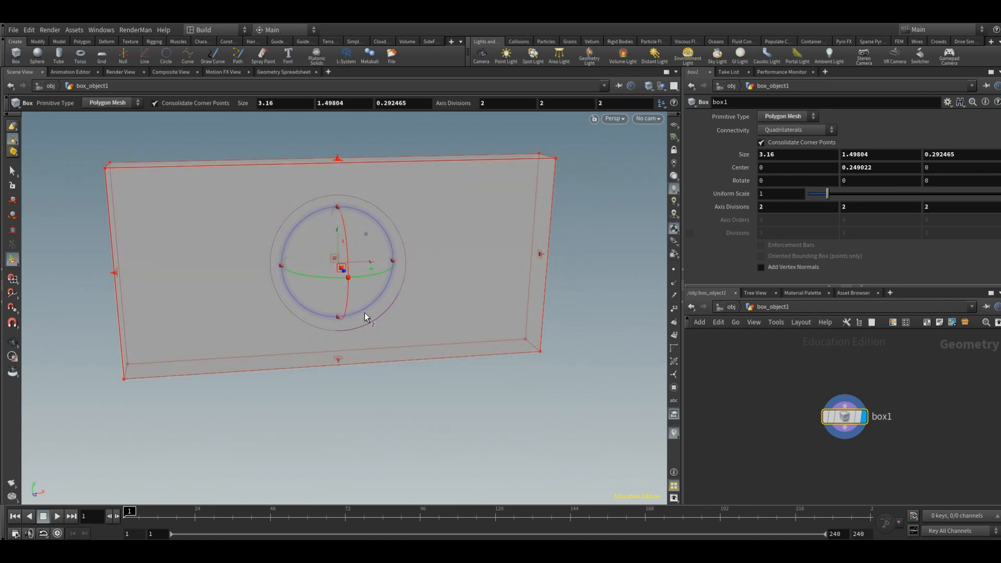
Step: Shatter the wall with a Voronoi fracture and display it shaded with wireframe
left_click(59, 41)
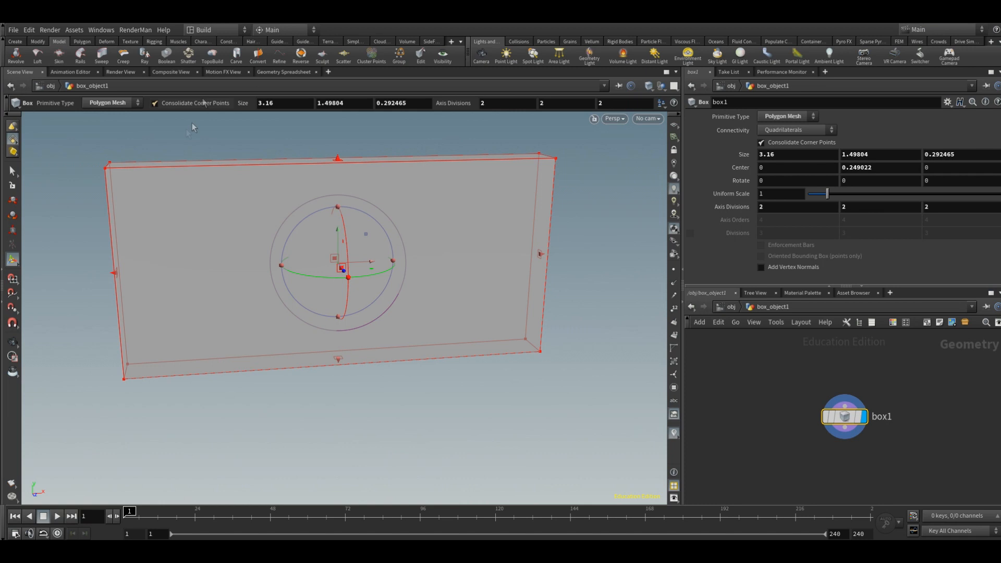
left_click(188, 54)
scroll(402, 384, "down", 3)
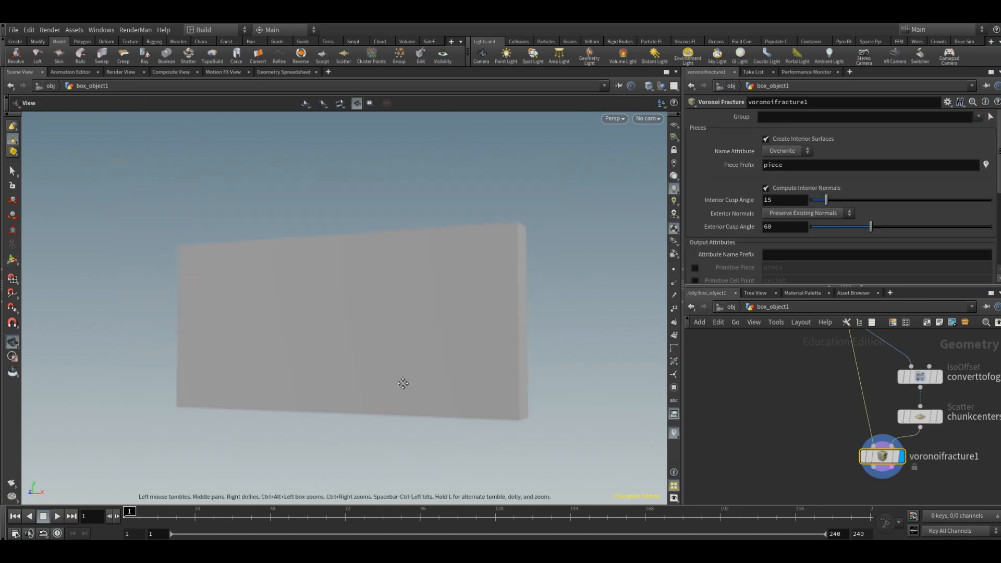
key("shift+w")
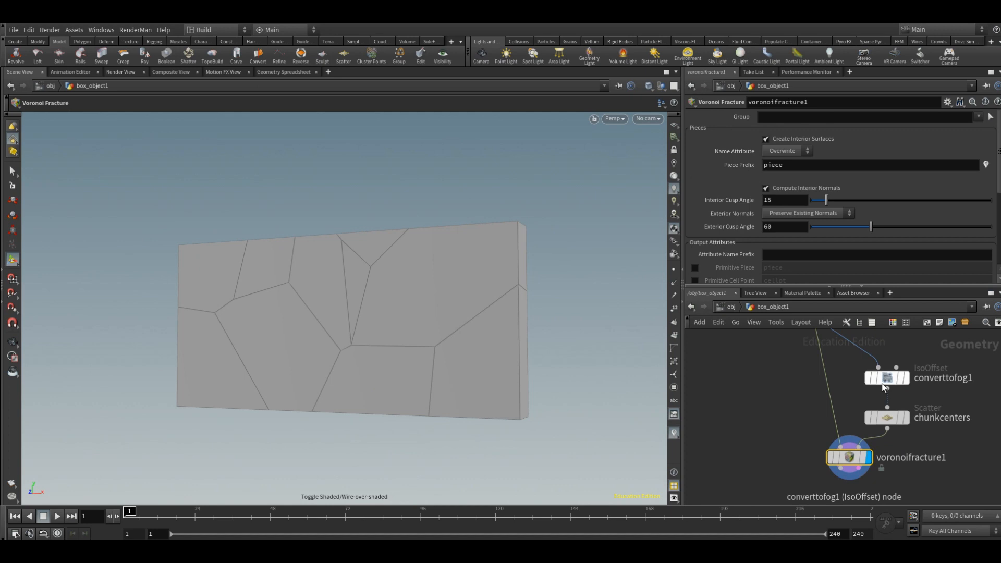
Step: Set the chunkcenters scatter's forced total count to 45 and the Voronoi fracture's cut plane offset to 0.02
left_click(886, 418)
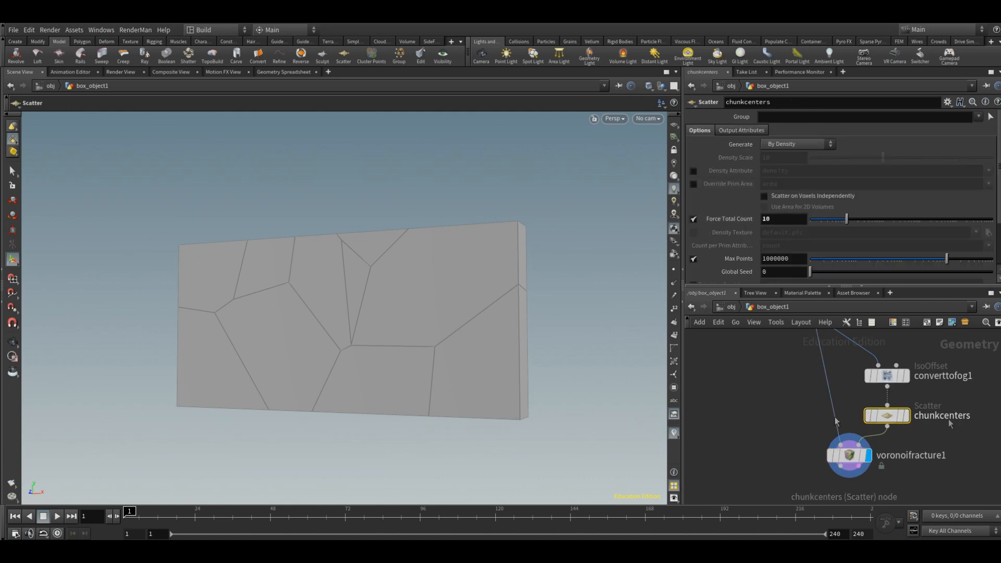
left_click_drag(846, 220, 862, 232)
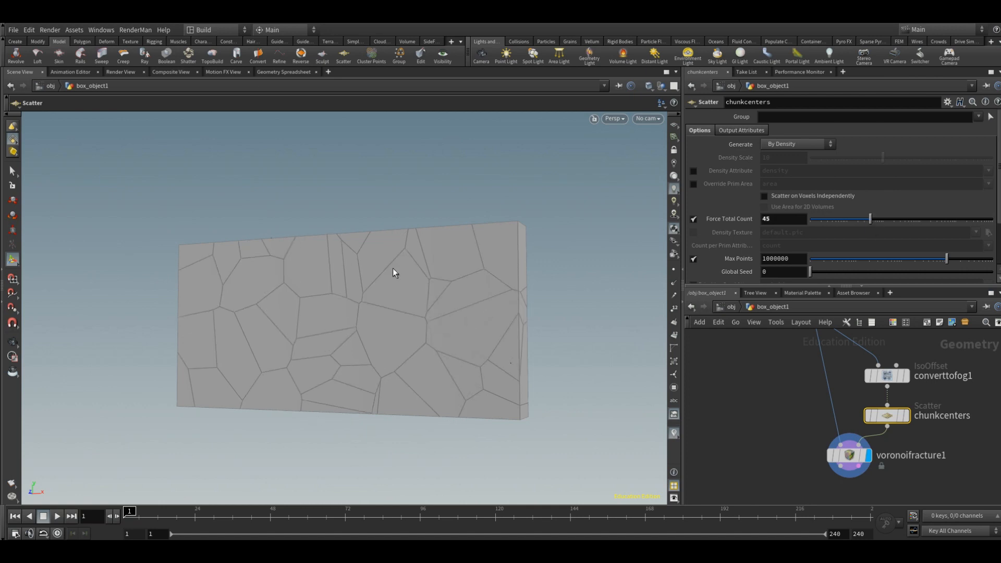
middle_click_drag(847, 460, 790, 370)
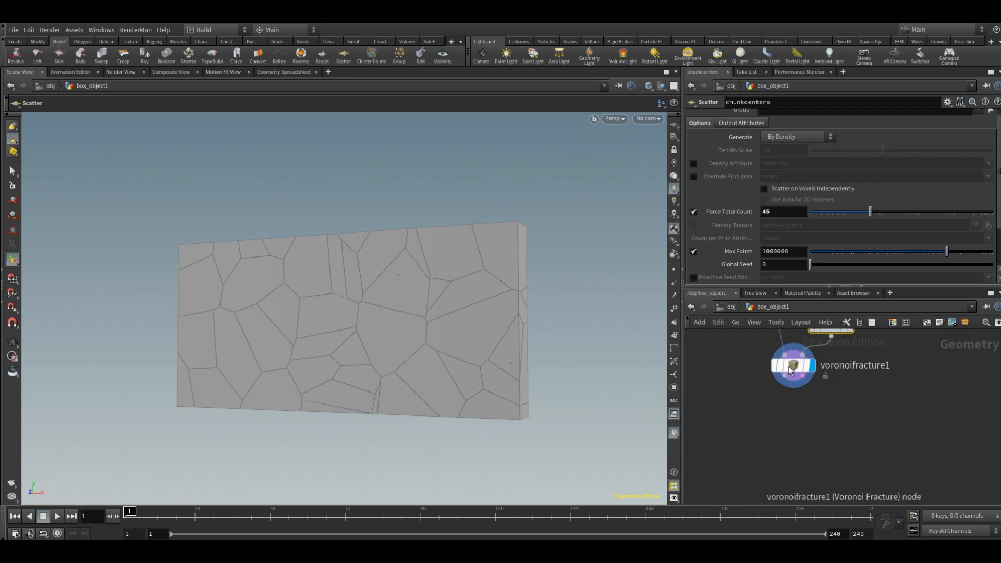
left_click(790, 370)
scroll(849, 227, "down", 5)
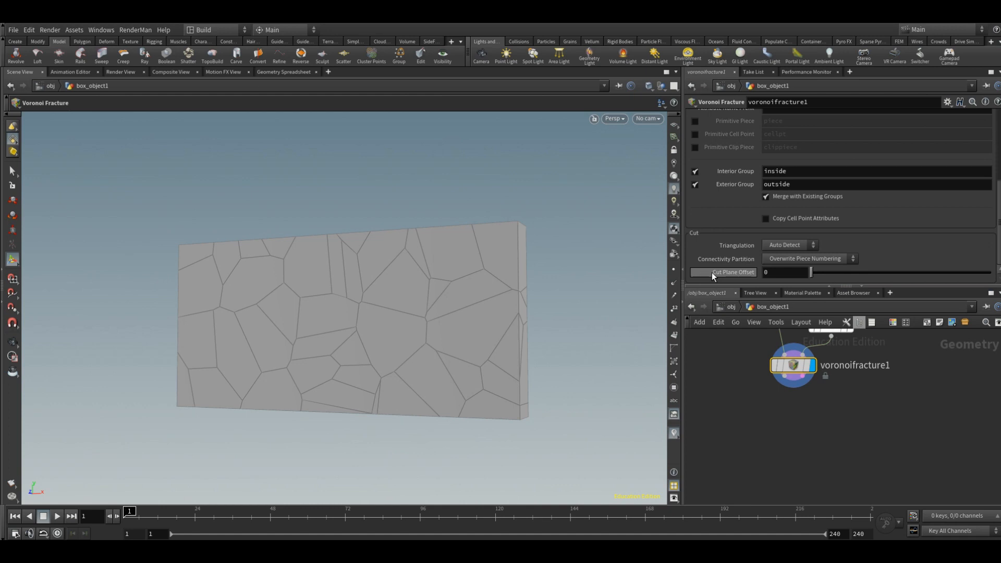
middle_click_drag(782, 272, 791, 305)
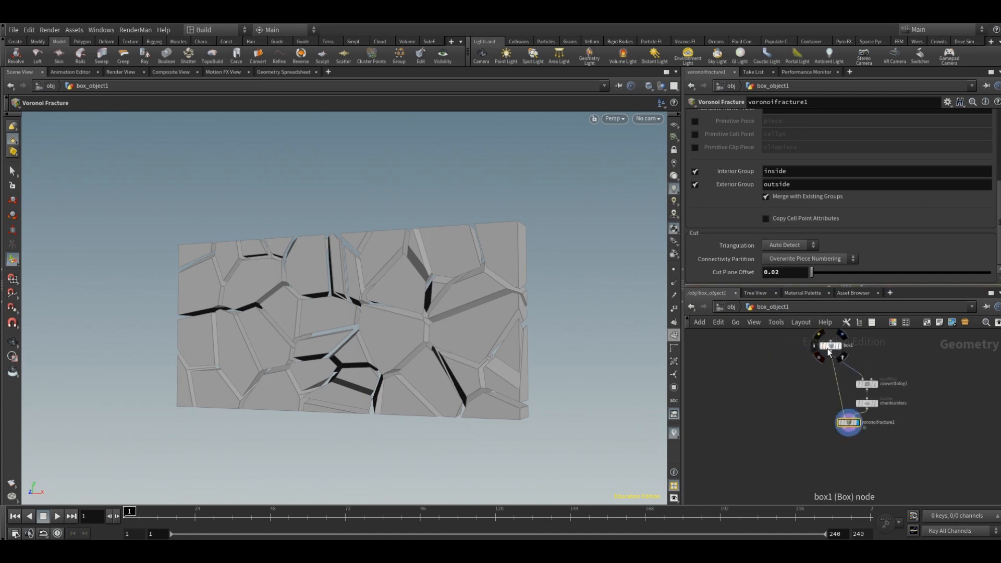
Step: Add a Boolean subtract node with box1 as set A and voronoifracture1 as set B, and display its result
left_click_drag(827, 346, 764, 380)
scroll(795, 431, "up", 1)
middle_click_drag(795, 432, 796, 424)
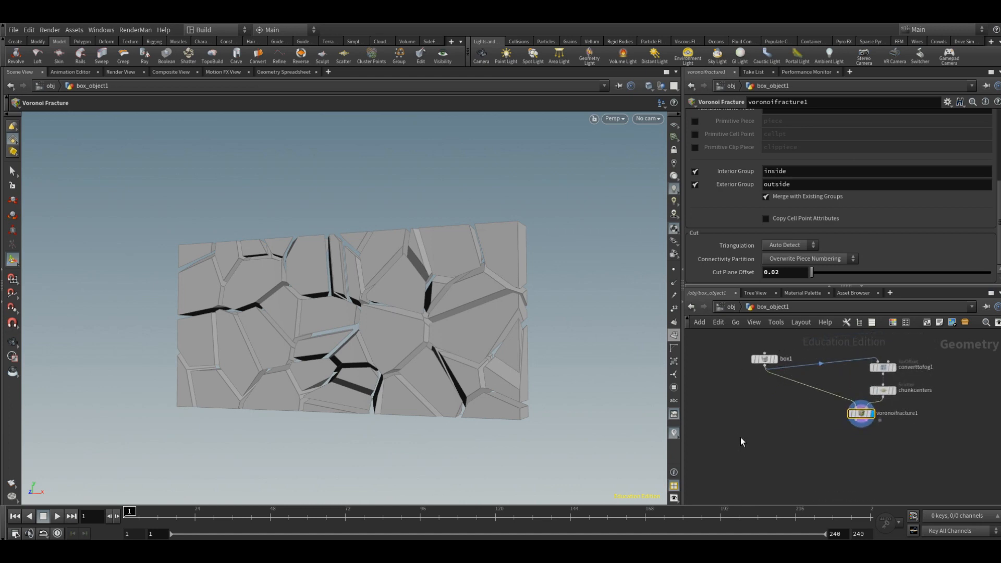
key("Tab")
type("boolean")
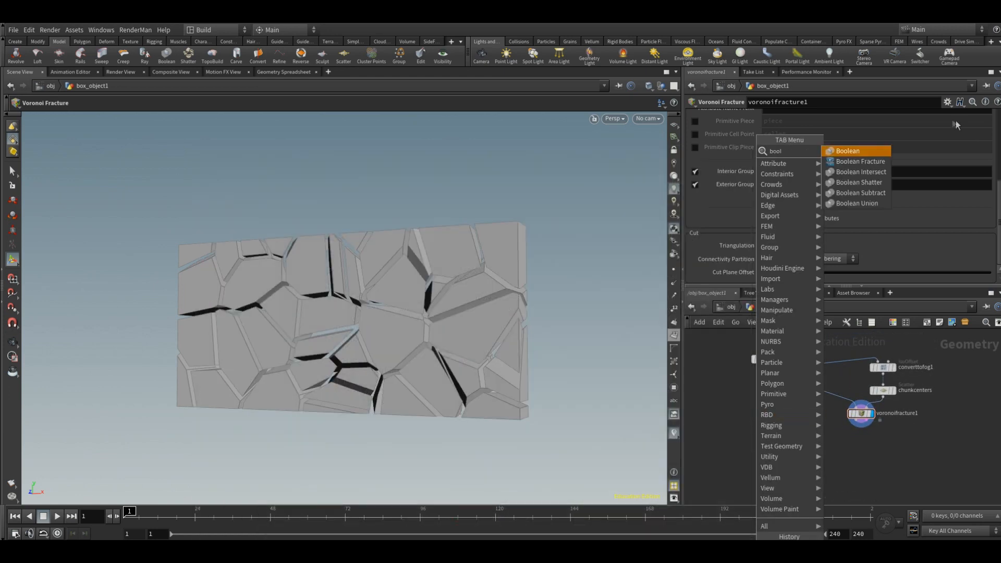
key("Return")
left_click_drag(750, 413, 764, 367)
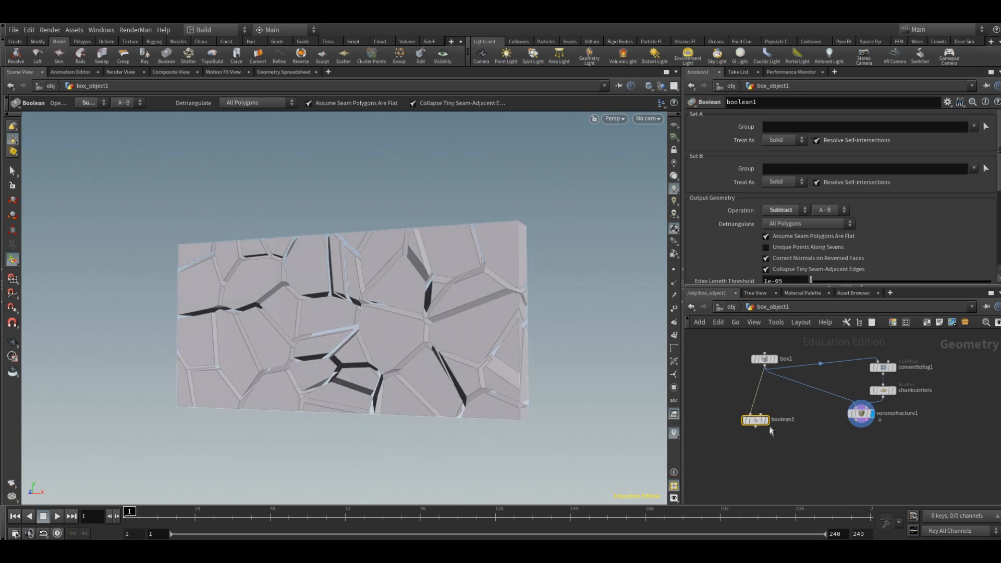
left_click_drag(760, 414, 856, 420)
left_click_drag(404, 341, 480, 285, "alt")
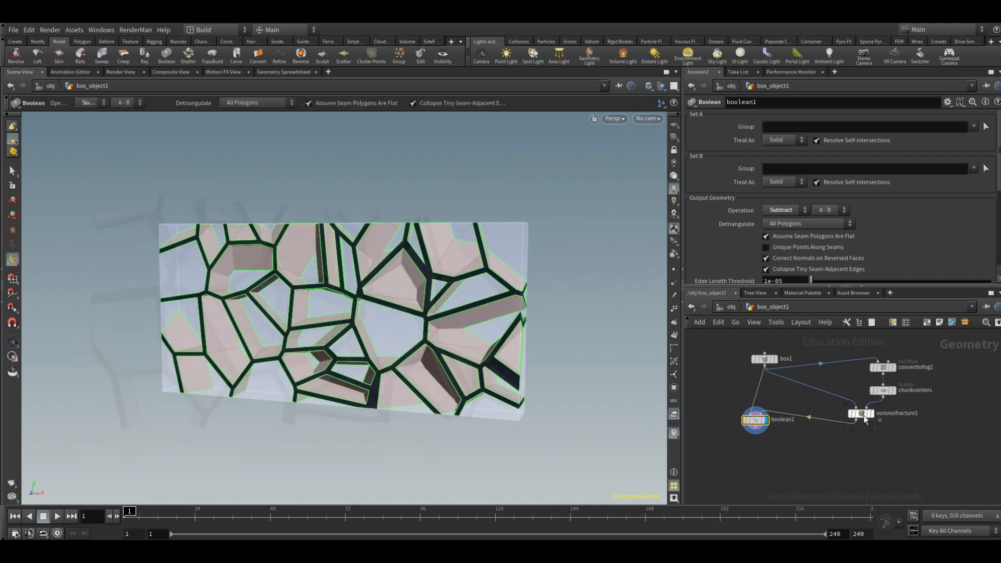
Step: Readjust the chunkcenters scatter's forced total count and set the Voronoi fracture's cut plane offset to 0.019
left_click(882, 390)
mouse_move(875, 213)
left_mouse_down()
mouse_move(850, 216)
mouse_move(865, 220)
left_mouse_up()
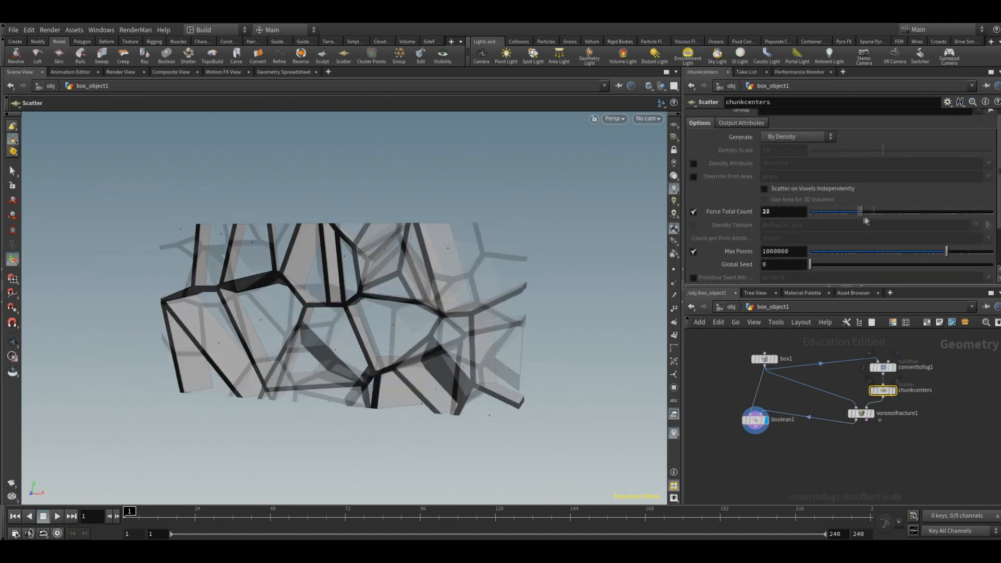
left_click(864, 414)
middle_click_drag(781, 272, 757, 315)
Step: Add a Merge node combining boolean1 and voronoifracture1, and display the merged wall
left_click(806, 489)
middle_click_drag(806, 488, 821, 423)
key("Tab")
type("merge")
key("Return")
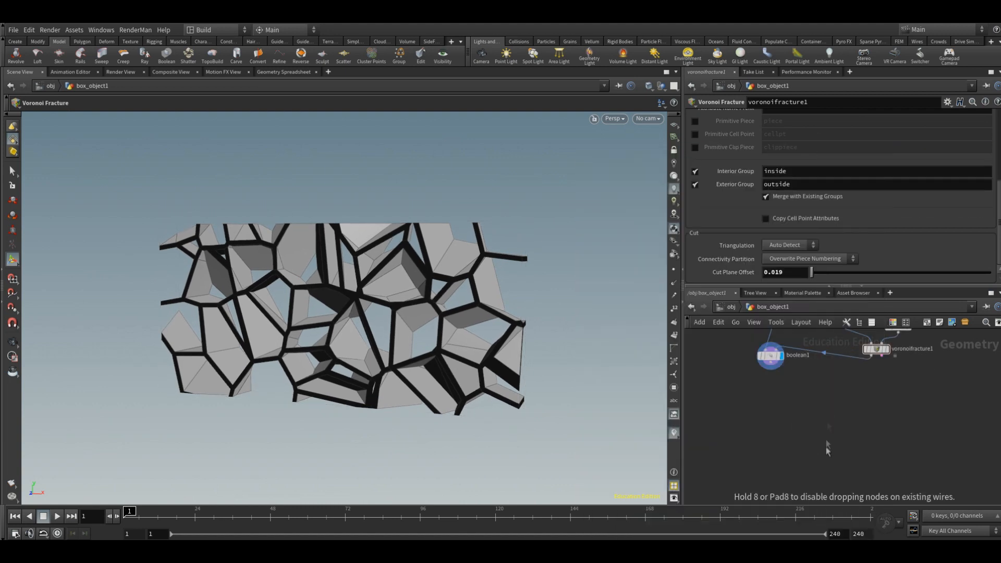
left_click(802, 446)
left_click(817, 424)
left_click(871, 357)
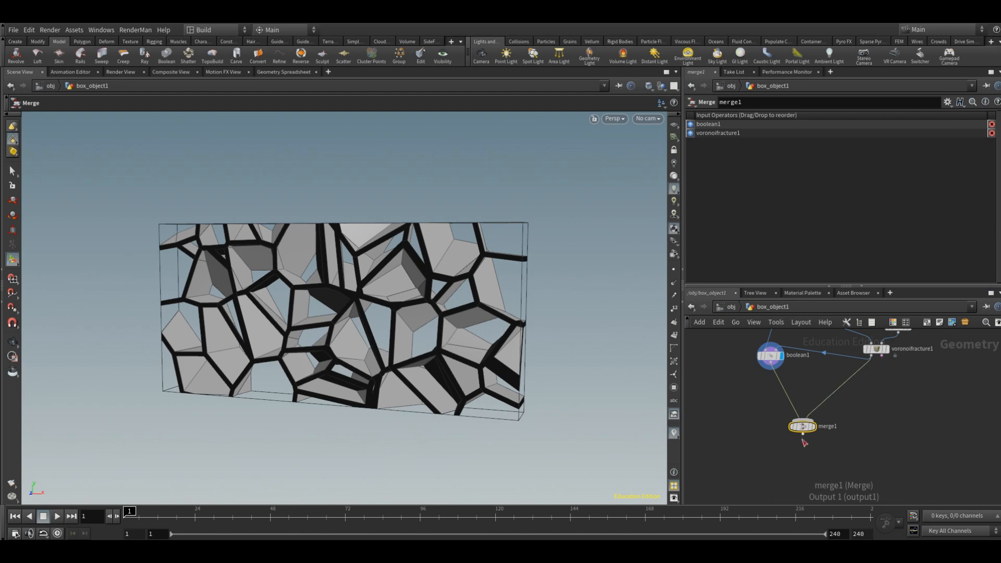
left_click(814, 427)
left_click_drag(344, 367, 376, 360, "alt")
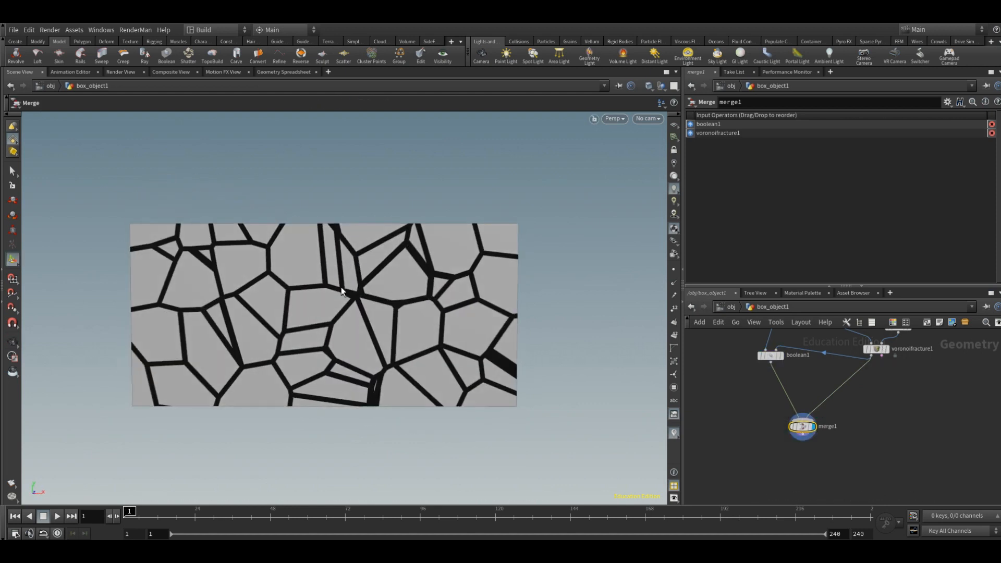
Step: Insert a PolyBevel node between voronoifracture1 and merge1
left_click(874, 351)
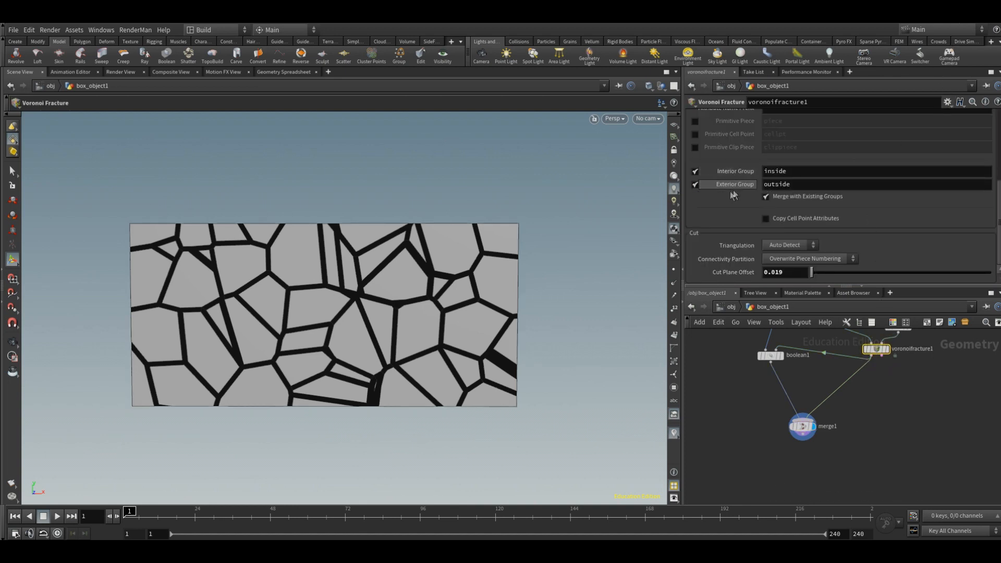
scroll(884, 339, "up", 3)
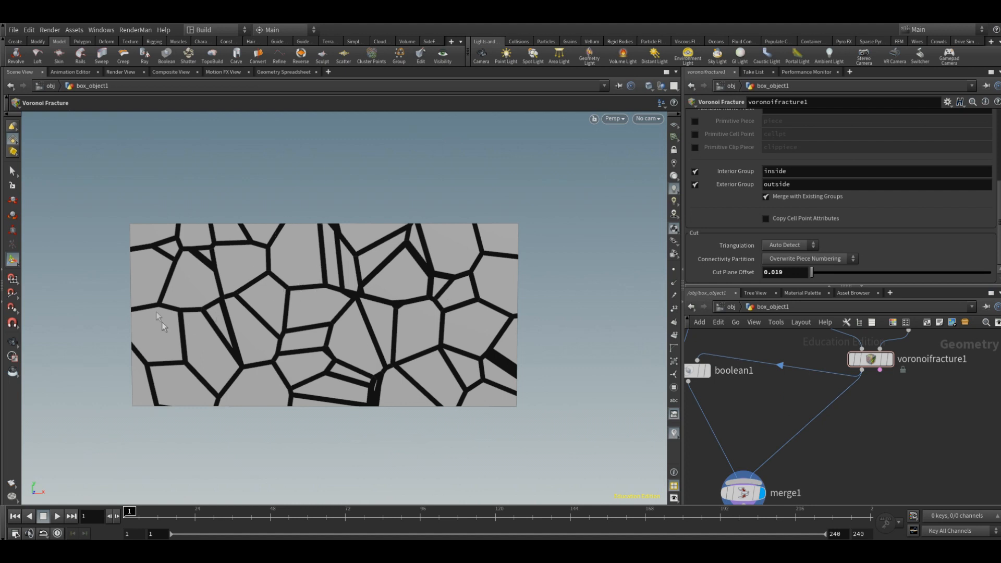
key("Tab")
type("polybe")
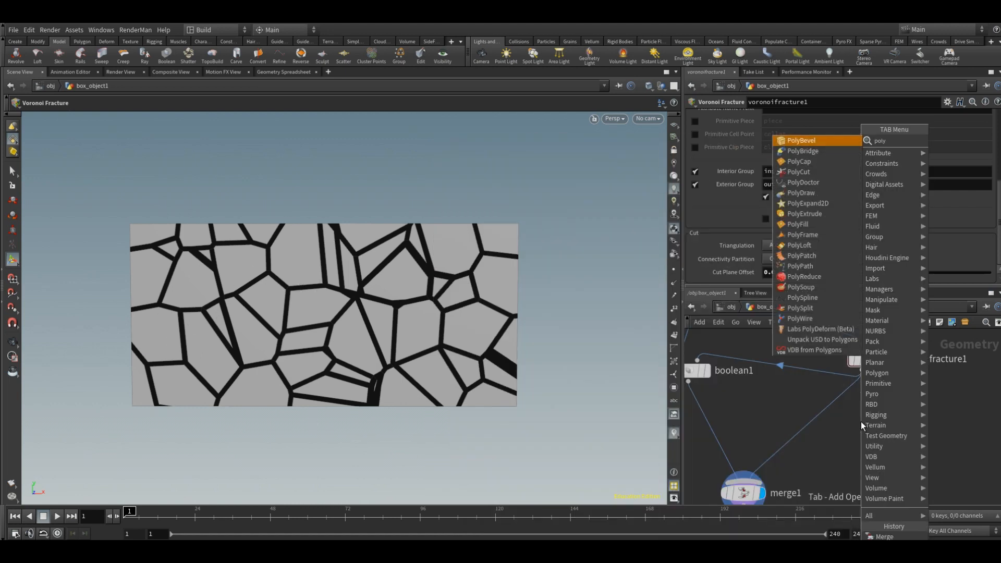
left_click(814, 415)
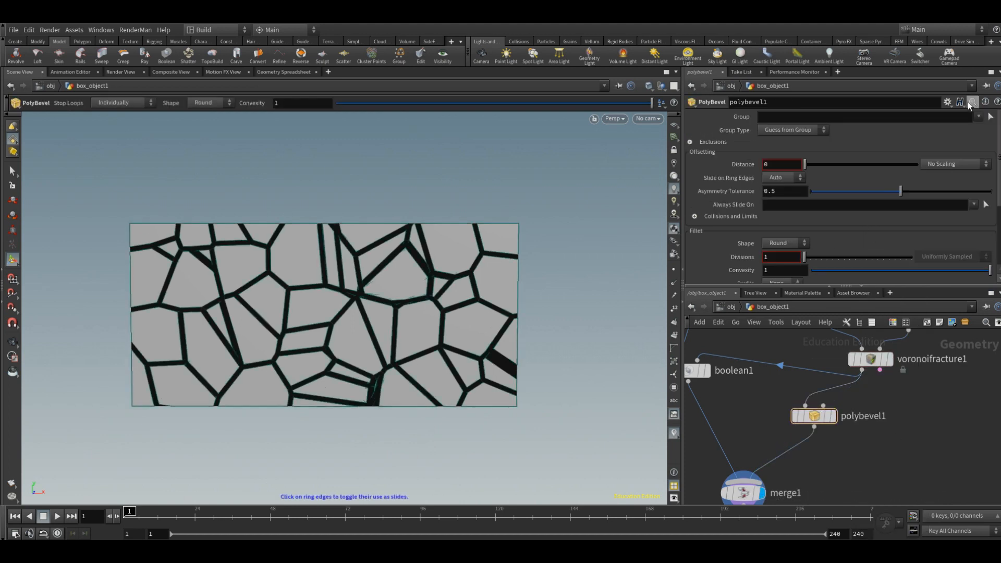
Step: Bevel the outside group of the fractured pieces with distance 0.03, 3 divisions and asymmetry tolerance 0
left_click(979, 118)
left_click(956, 138)
middle_click_drag(780, 164, 796, 186)
scroll(366, 305, "up", 5)
left_click_drag(366, 305, 426, 284, "alt")
left_click_drag(805, 258, 817, 259)
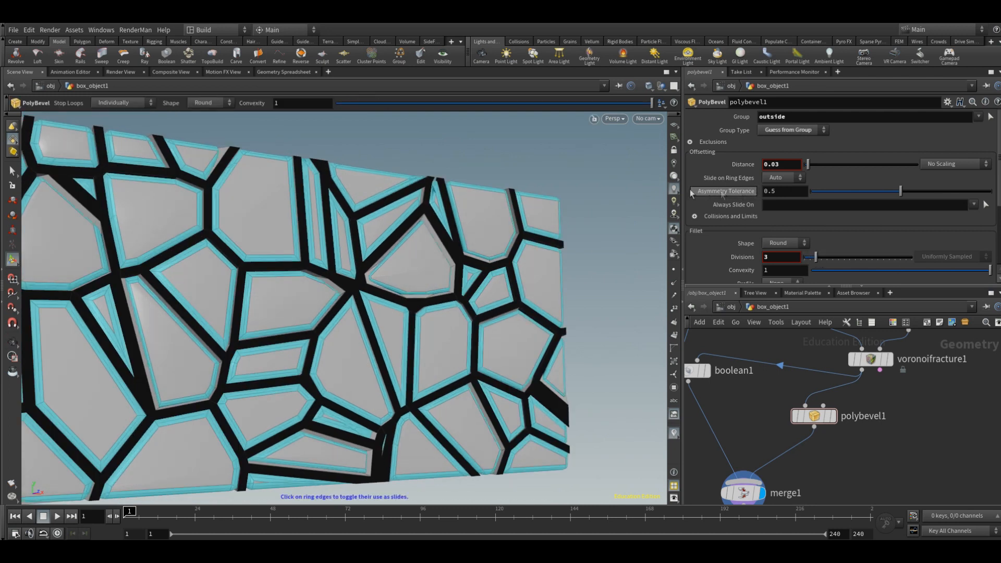
left_click_drag(896, 191, 788, 202)
left_click_drag(444, 323, 490, 273, "alt")
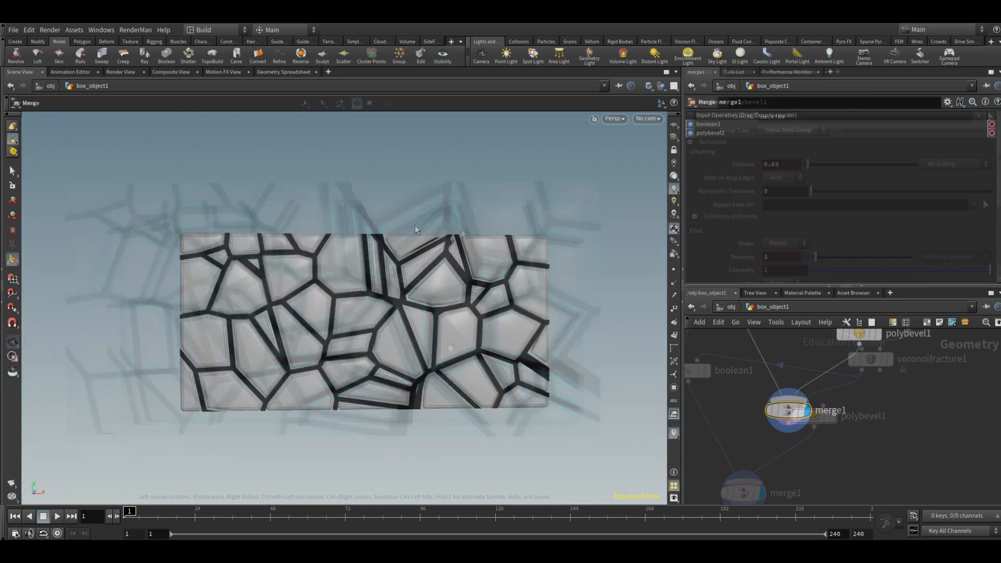
left_click_drag(341, 354, 337, 353, "alt")
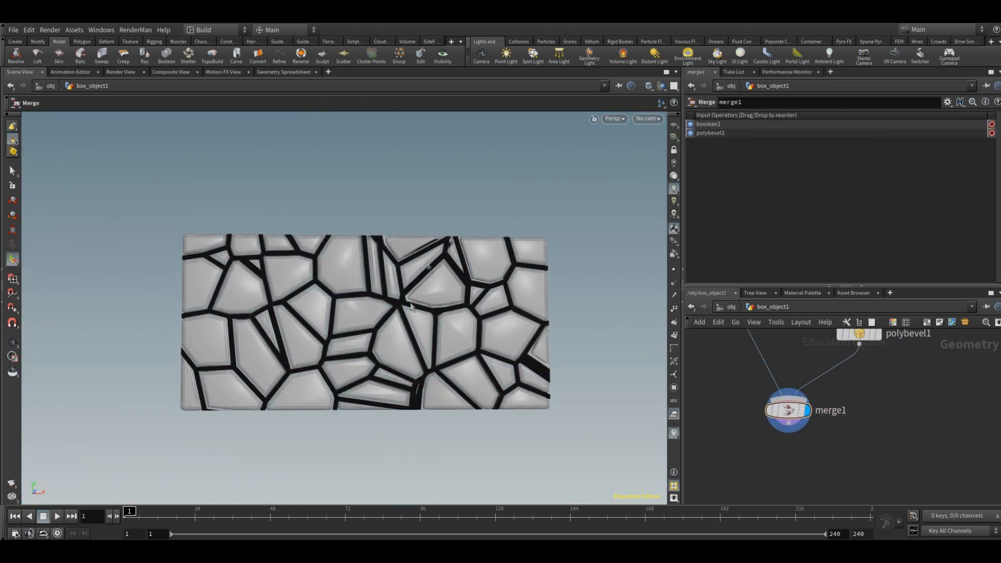
Step: Add a Normal node after merge1, display it, and set it to add normals to Primitives
key("Tab")
type("norm")
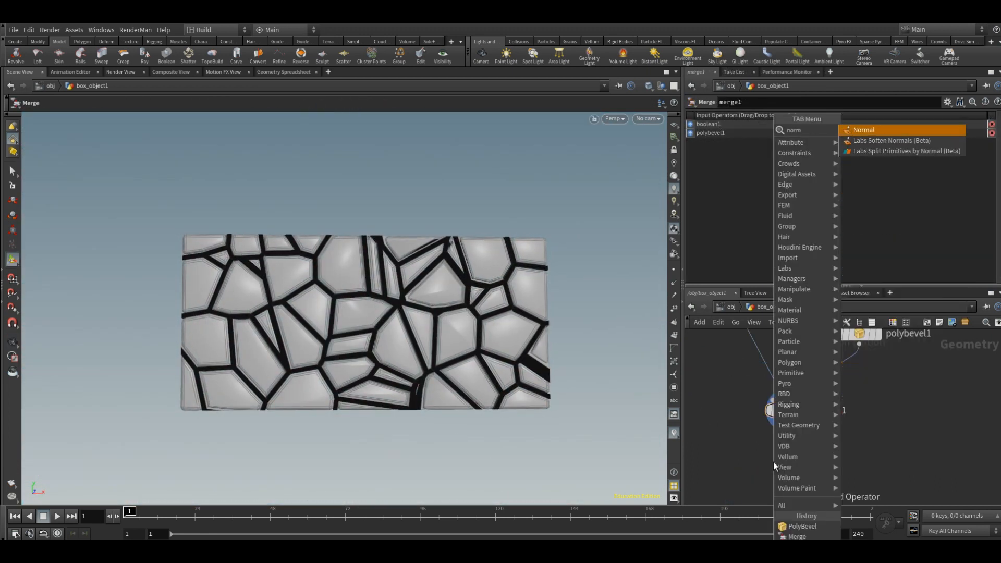
left_click(864, 130)
left_click(780, 463)
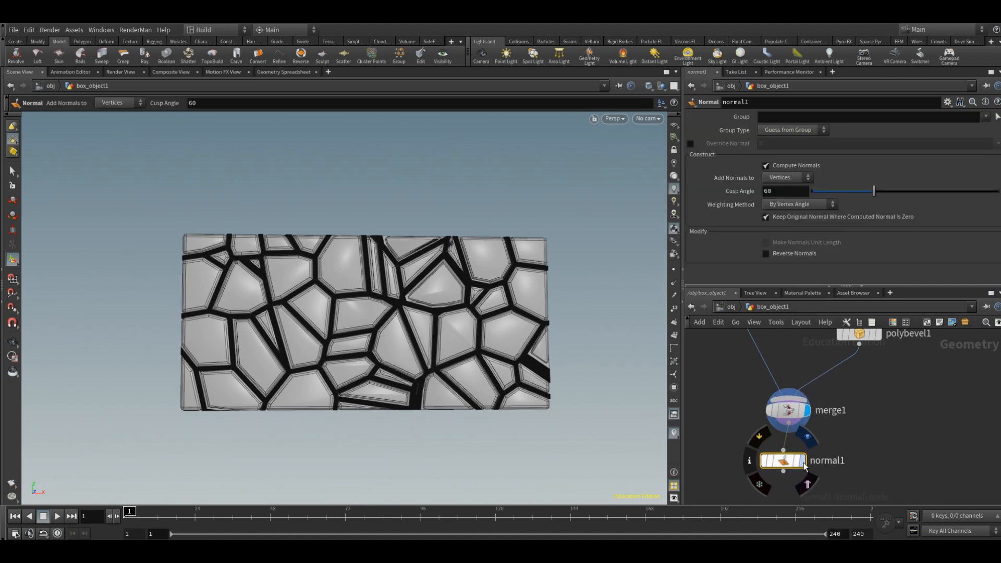
left_click(779, 180)
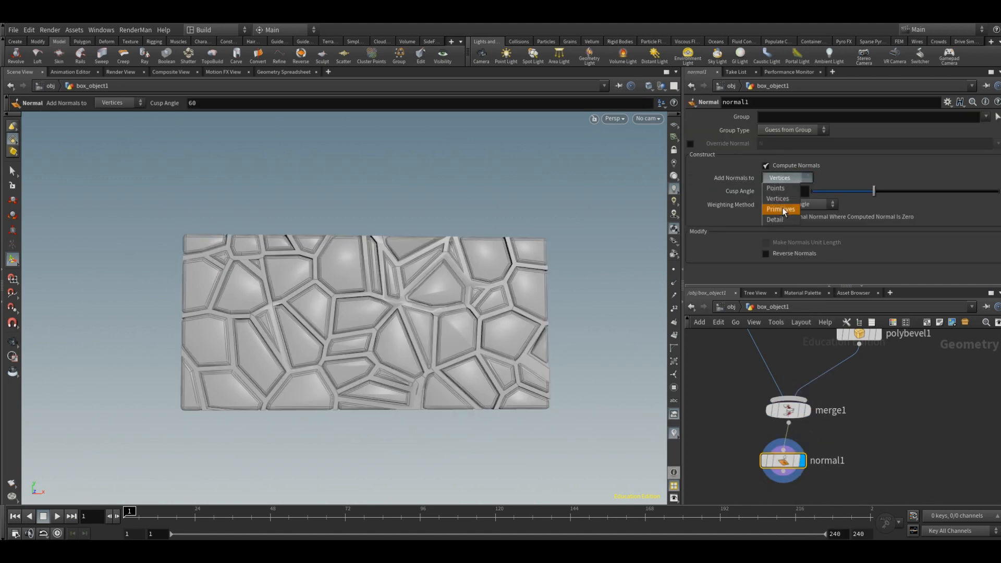
left_click(783, 211)
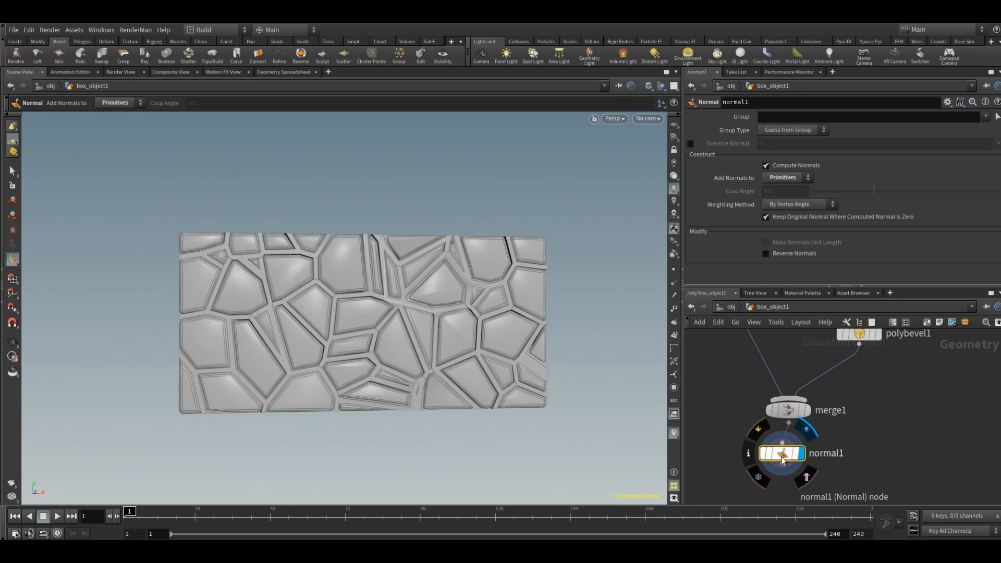
Step: Create a Principled Shader material in the scene's mat network and select it for editing
left_click(800, 292)
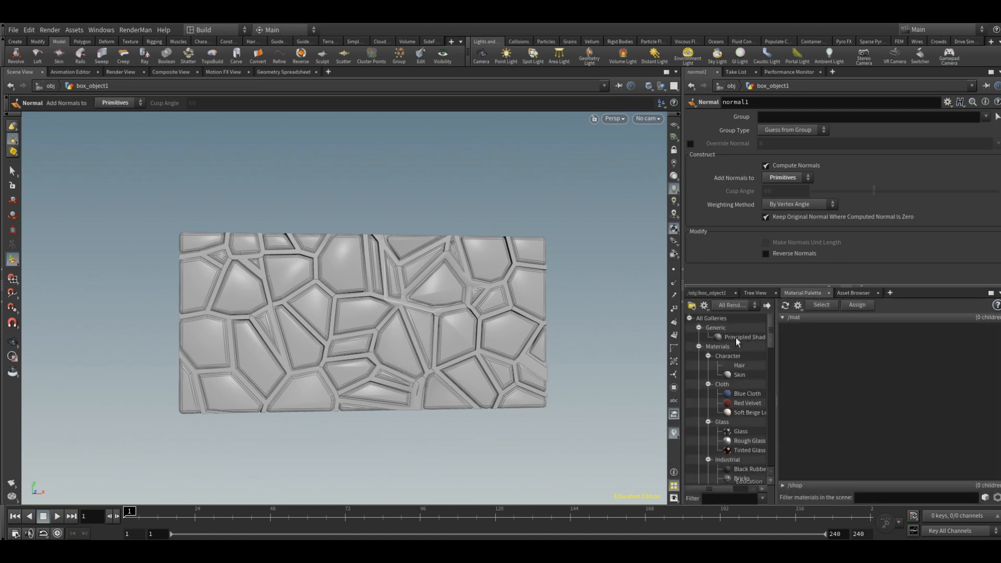
left_click_drag(806, 352, 802, 347)
left_click(803, 347)
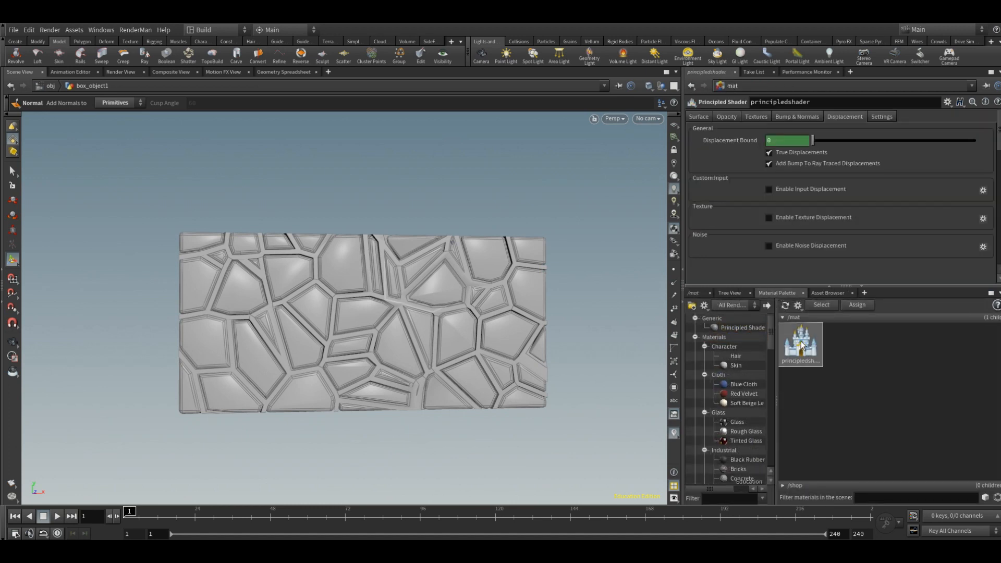
Step: Set the shader's base color to dark grey at 0.1 per channel and its IOR to 1
left_click(776, 141)
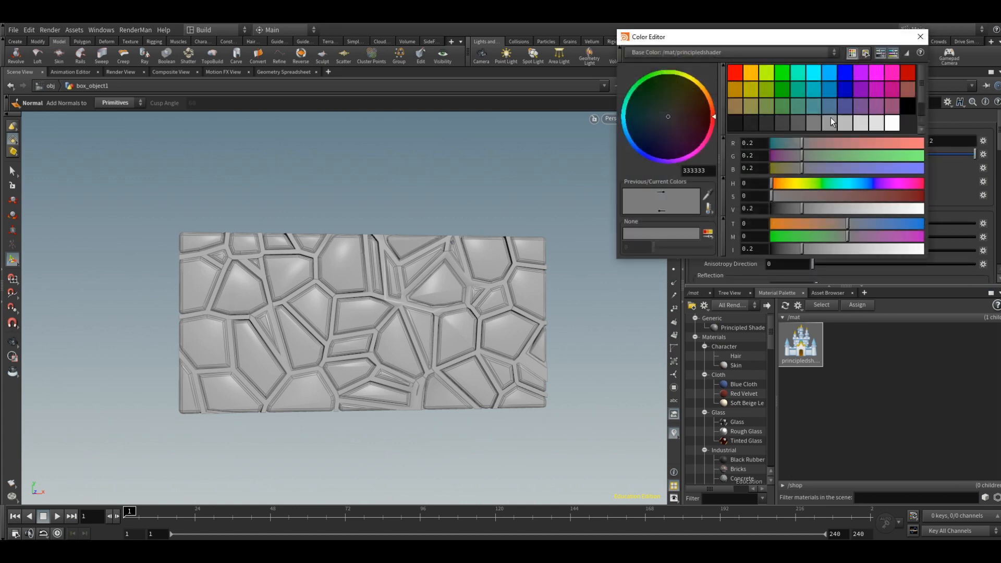
left_click(804, 121)
left_click(920, 37)
left_click_drag(852, 226, 800, 227)
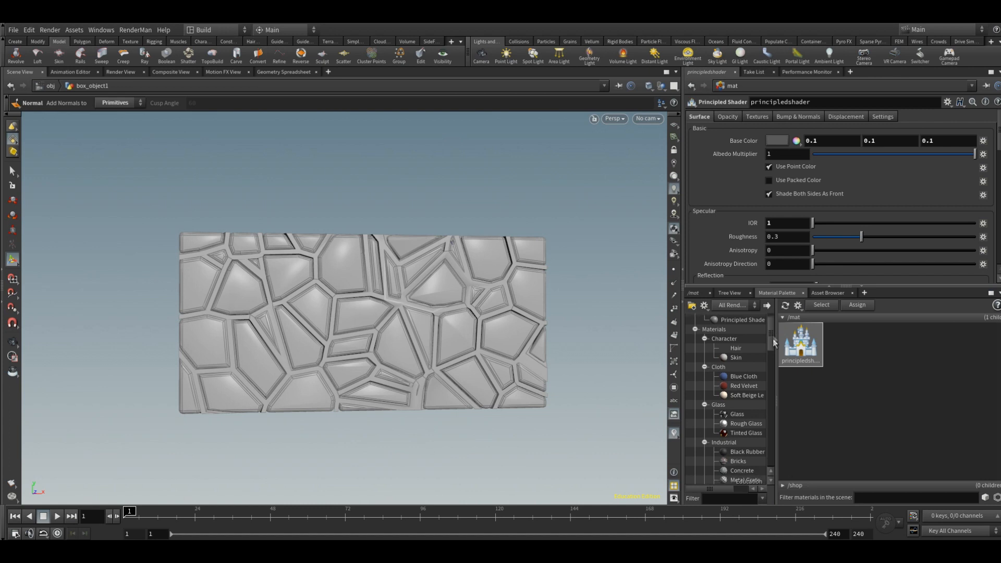
Step: Add a Toon Color Shader from the material palette, assign it to the wall, and return to the wall's geometry network
scroll(767, 364, "down", 8)
mouse_move(733, 383)
left_mouse_down()
mouse_move(852, 346)
mouse_move(614, 451)
mouse_move(458, 326)
left_mouse_up()
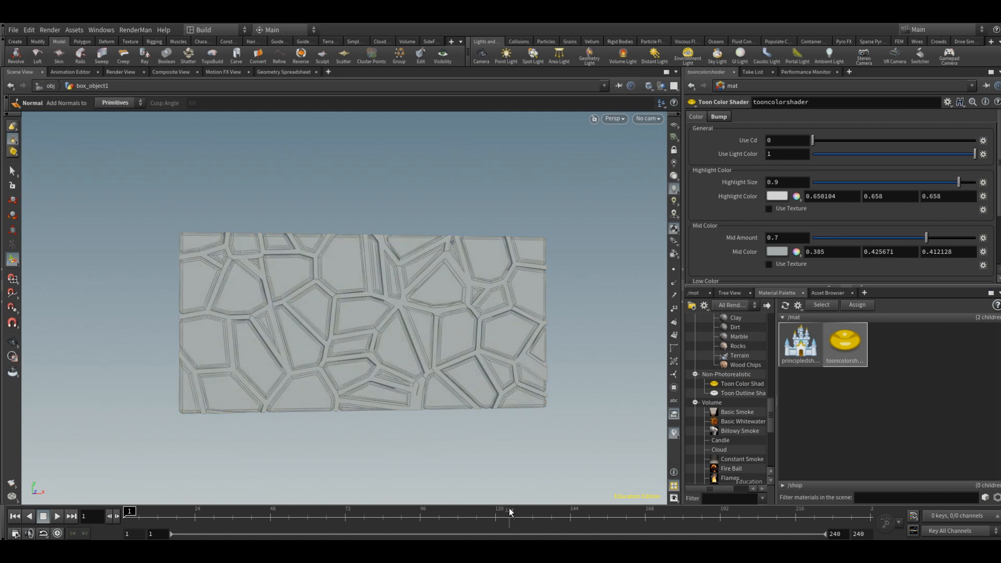
left_click(693, 292)
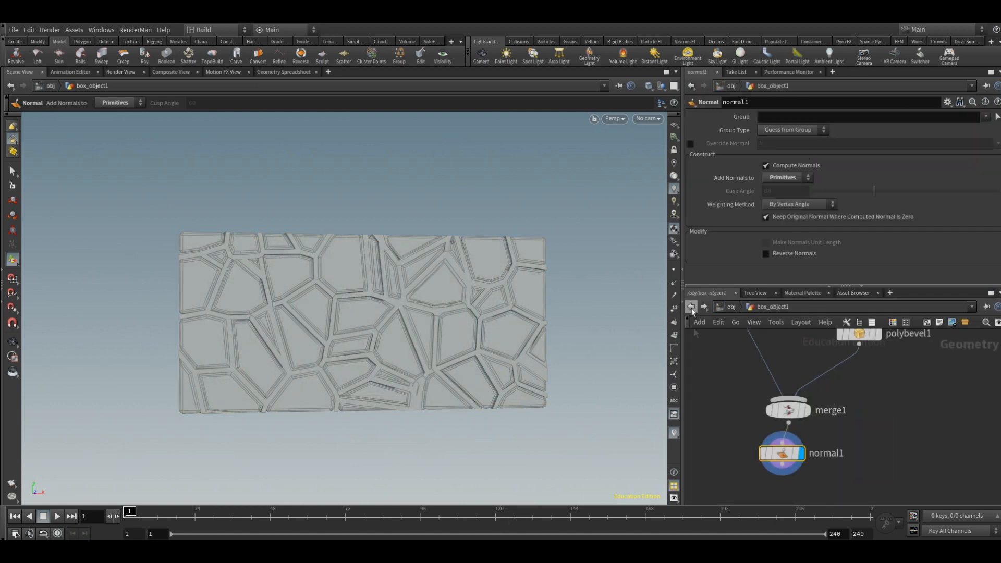
Step: Insert a Material node between boolean1 and merge1 and set its material to /mat/principledshader
middle_click_drag(900, 433, 855, 433)
middle_click_drag(770, 420, 786, 454)
key("Tab")
type("ma")
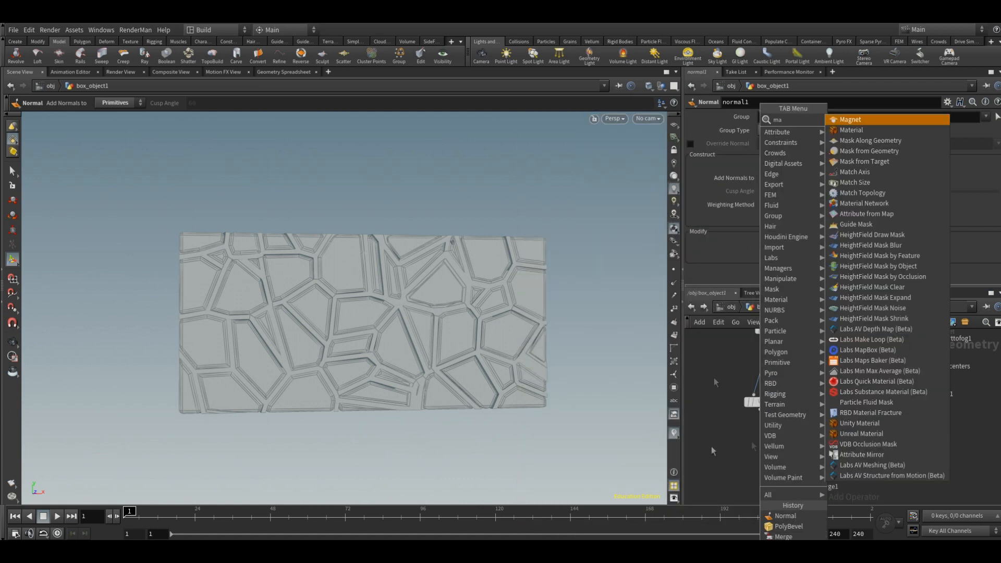
left_click(858, 132)
left_click(776, 453)
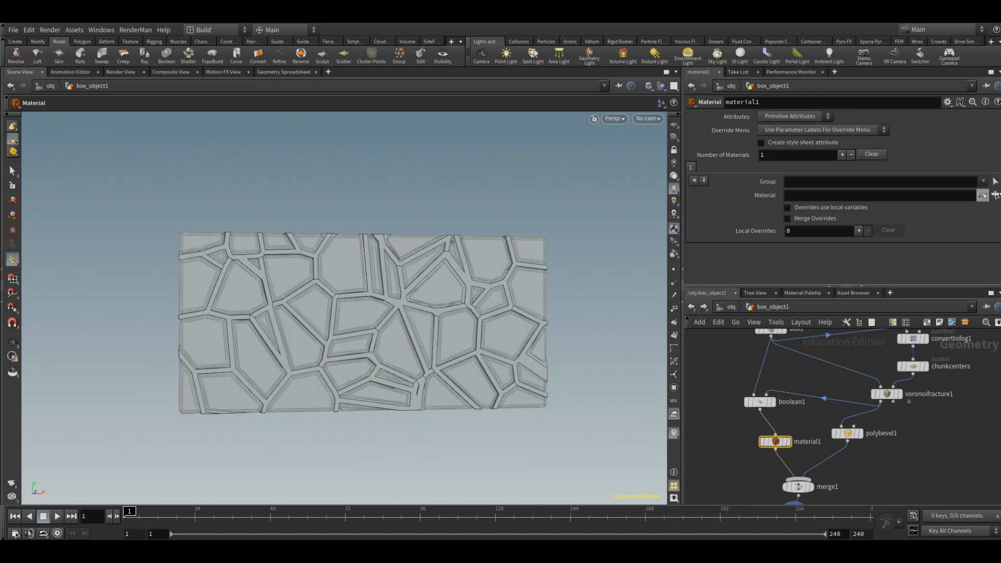
left_click(997, 196)
Step: Draw a render region around the whole wall to preview its stone and mortar materials
left_click_drag(404, 372, 346, 462)
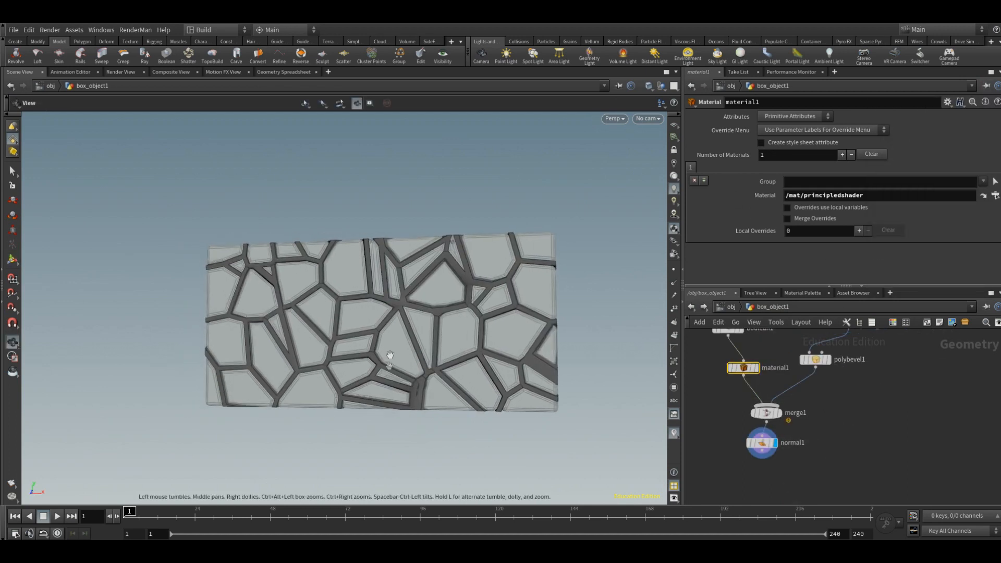
key("Return")
left_click(13, 357)
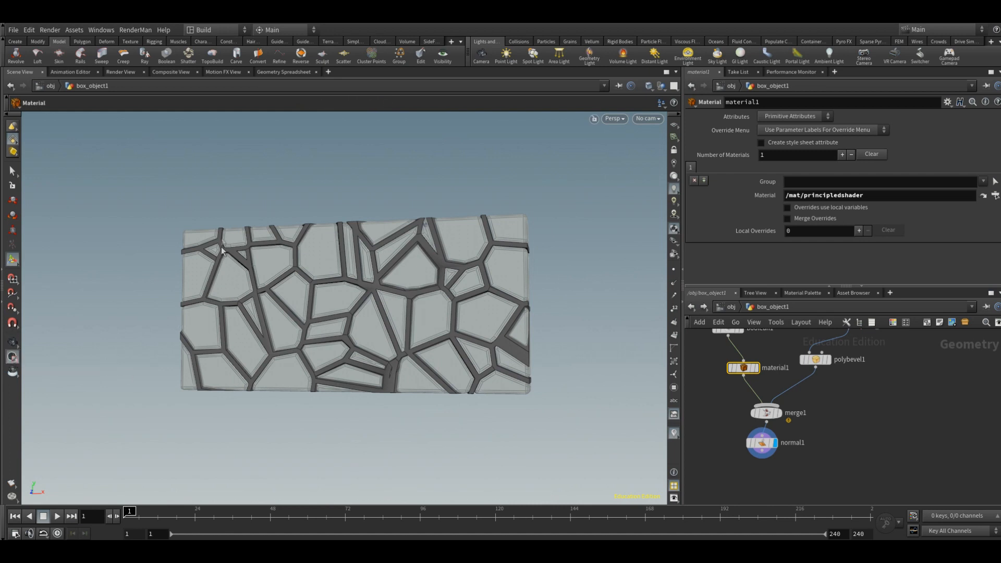
left_click_drag(515, 396, 543, 411)
Step: Set the toon shader's highlight size and mid amount to 0 and darken its shaded color to 0.034, 0.050, 0.055
left_click(805, 294)
left_click(844, 344)
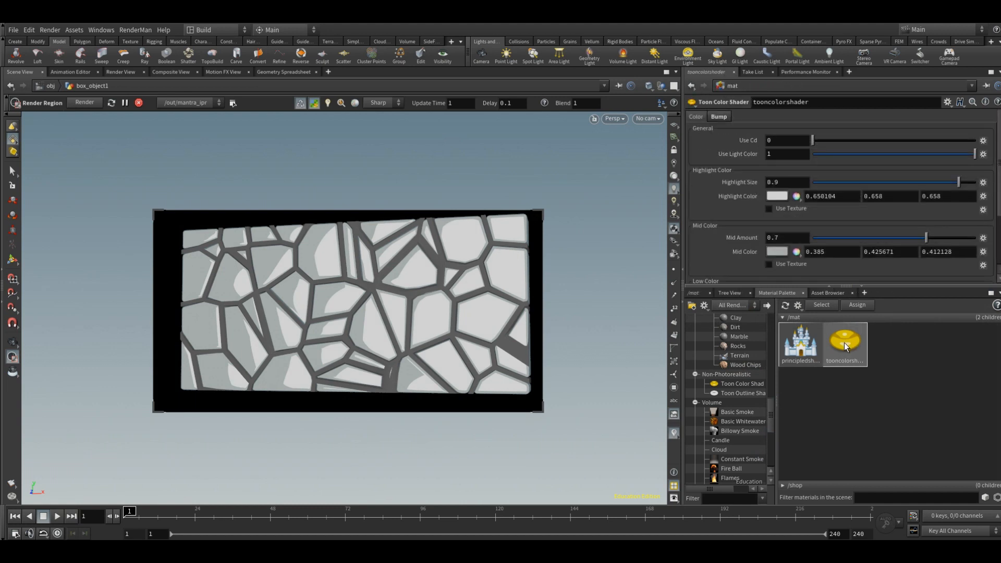
scroll(771, 237, "down", 3)
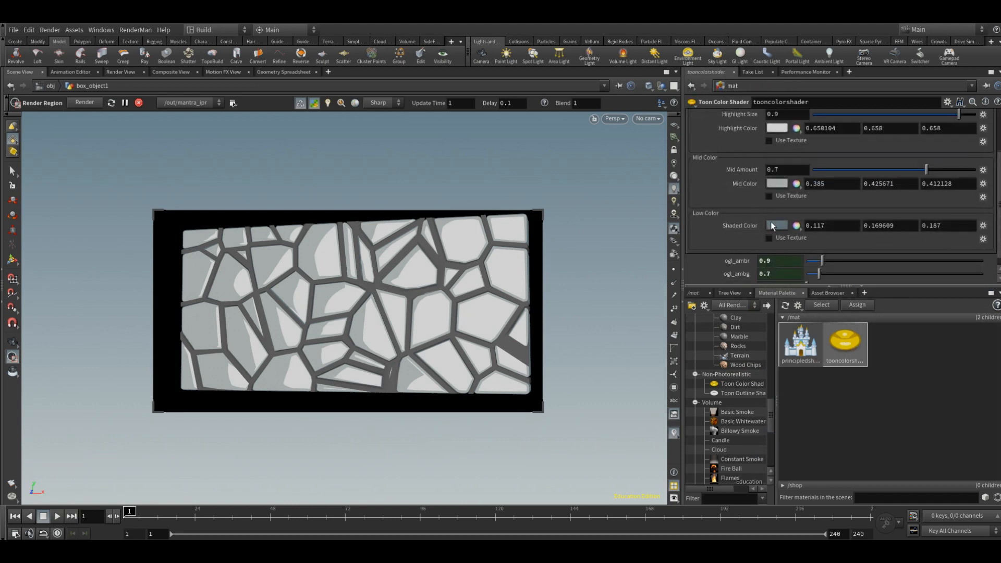
left_click_drag(925, 170, 803, 165)
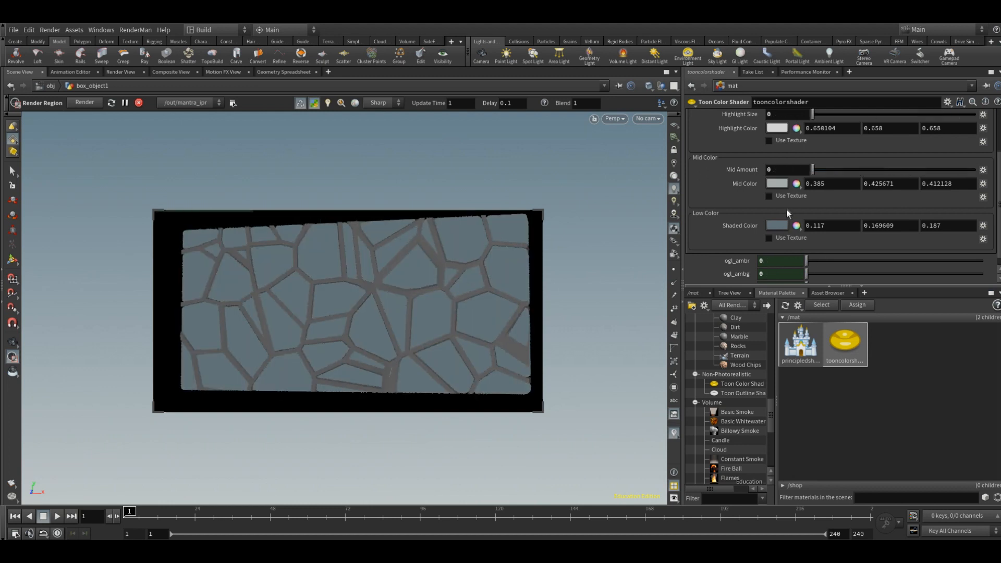
left_click(776, 225)
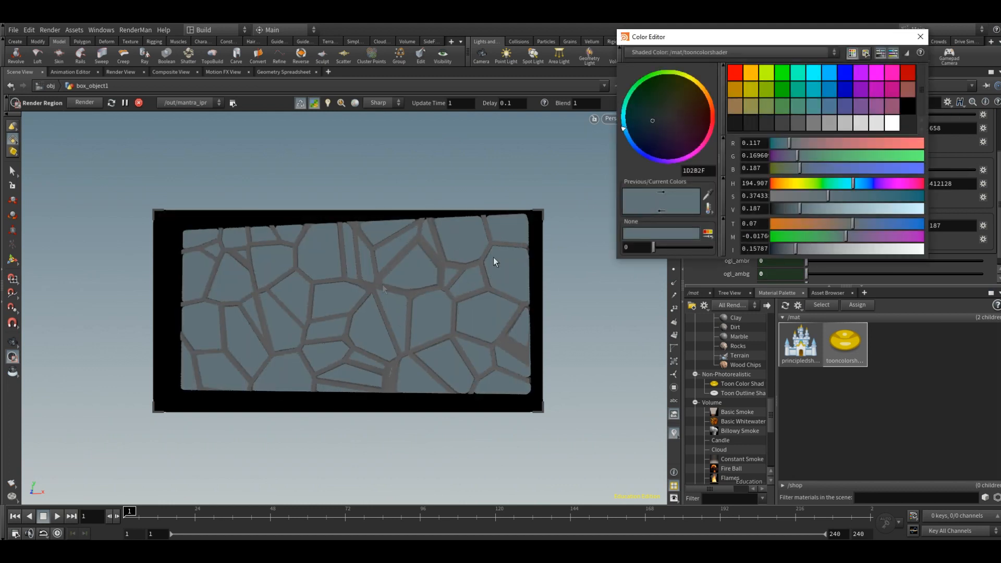
left_click_drag(800, 209, 780, 212)
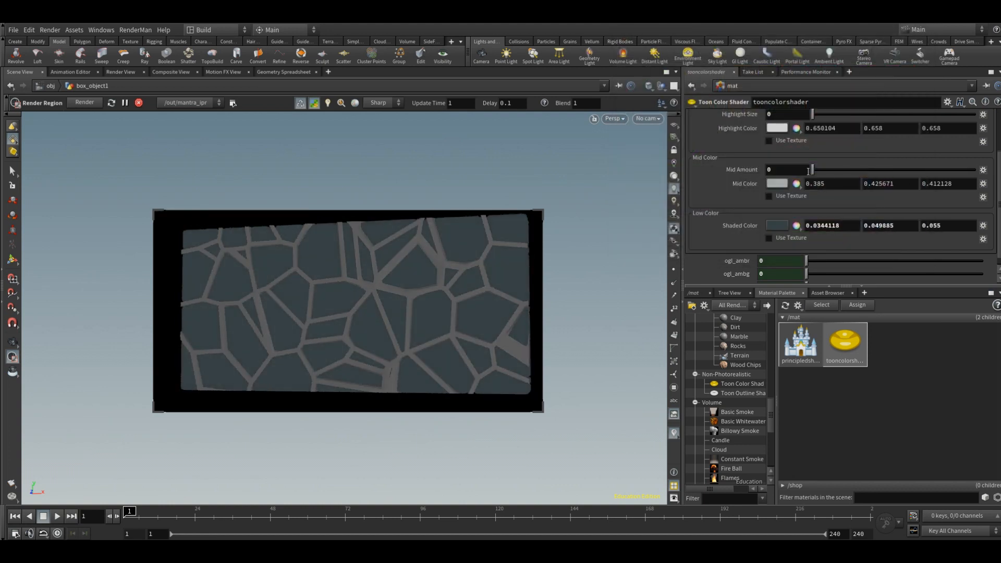
Step: Raise the toon shader's mid amount to about 0.735 and its highlight size to about 0.981
left_click_drag(813, 171, 815, 170)
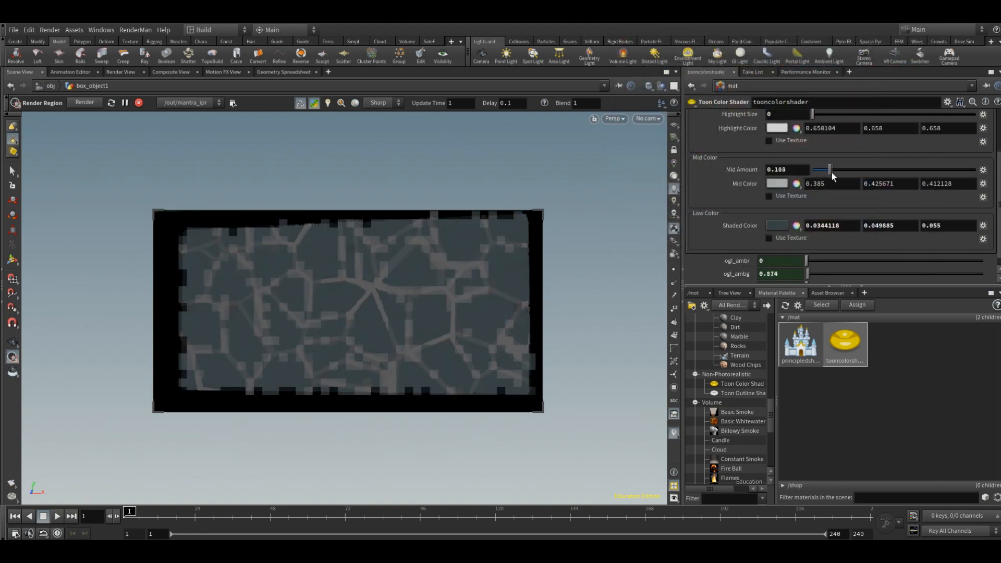
left_click_drag(811, 114, 904, 114)
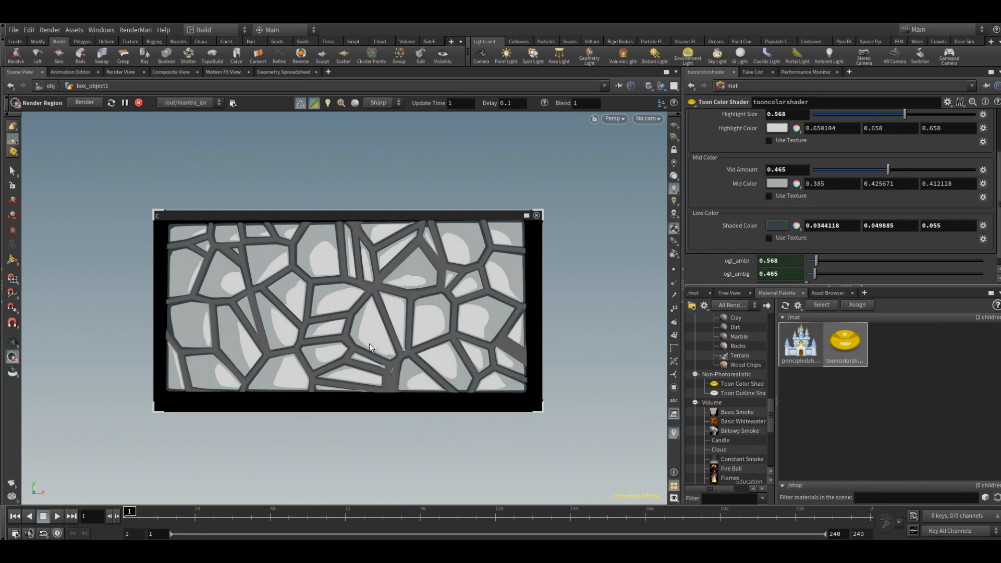
left_click_drag(324, 333, 491, 233)
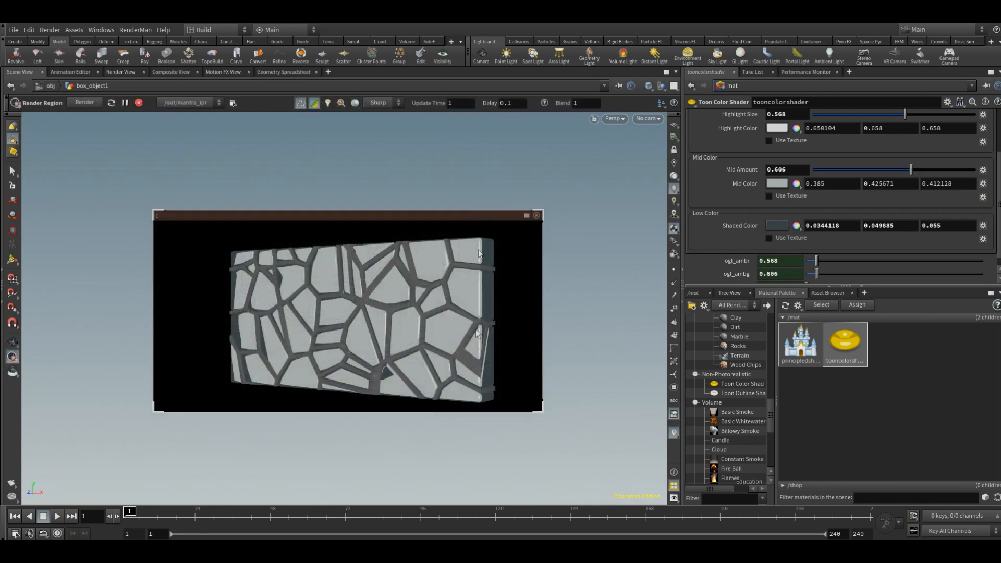
left_click_drag(908, 116, 969, 118)
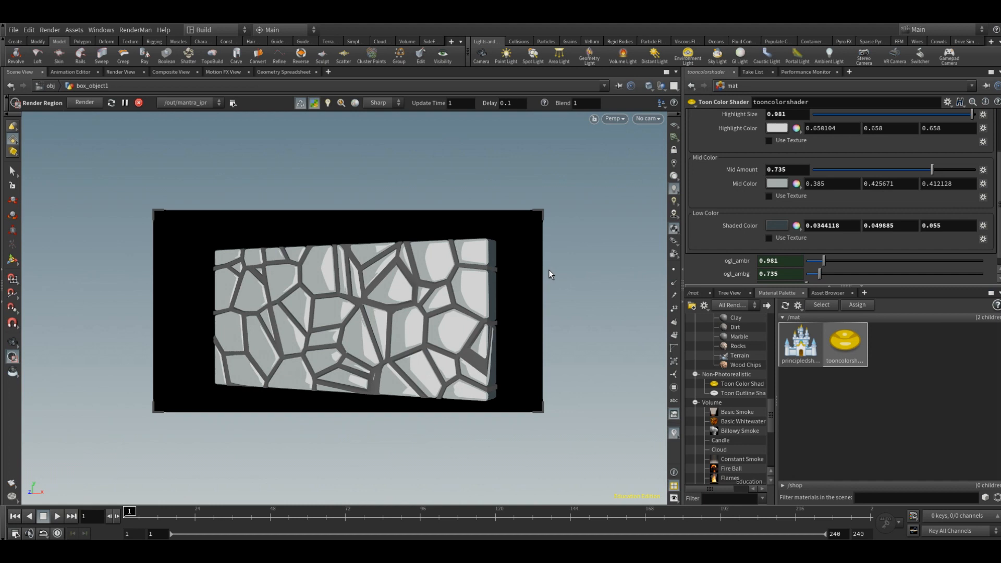
Step: Pick a base color for the mortar's principled shader from the color editor's swatches
left_click(800, 343)
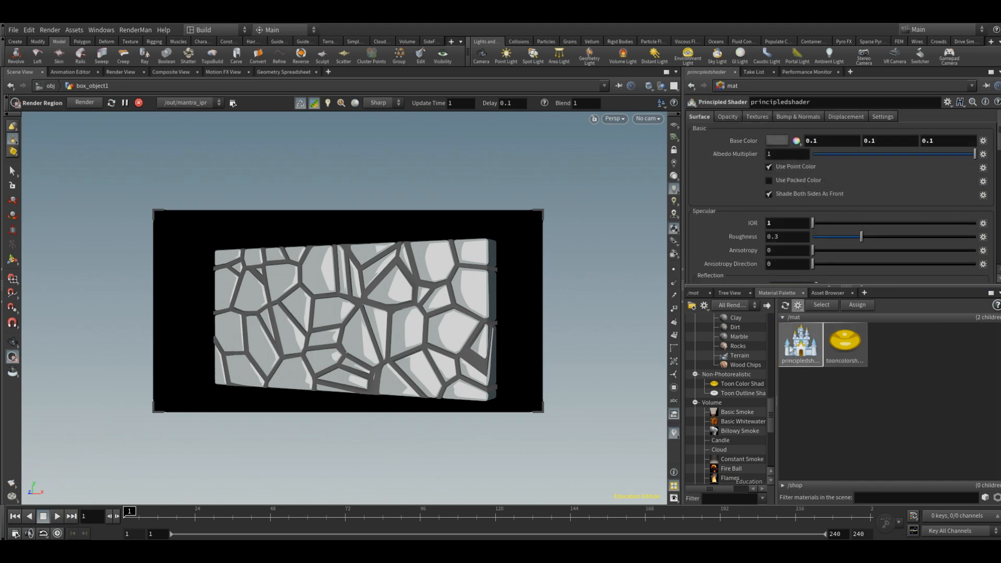
left_click(782, 140)
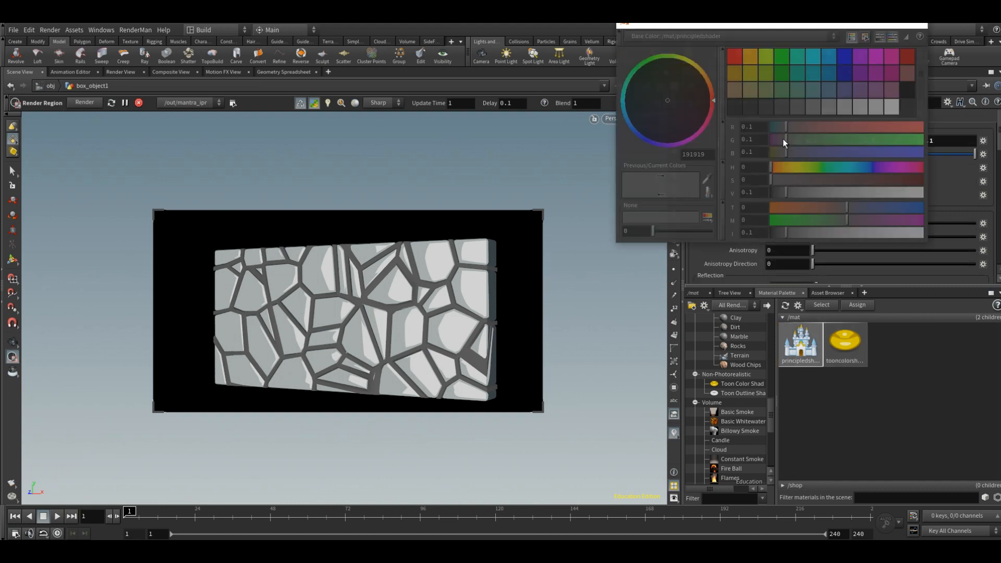
left_click(784, 109)
left_click(755, 108)
left_click(796, 111)
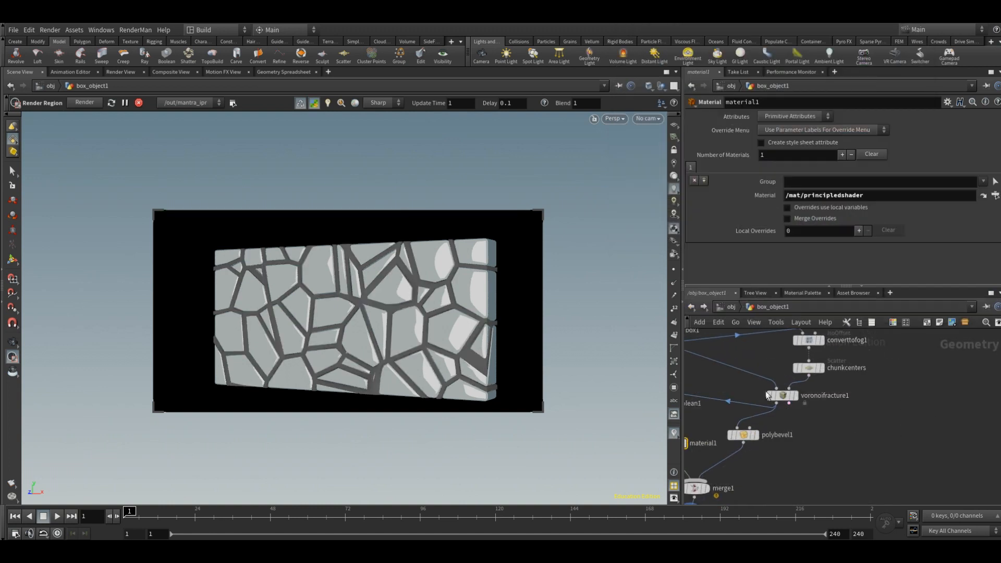
Step: Increase the Force Total Count of the chunkcenters scatter node to break the wall into more, smaller stones
left_click(809, 367)
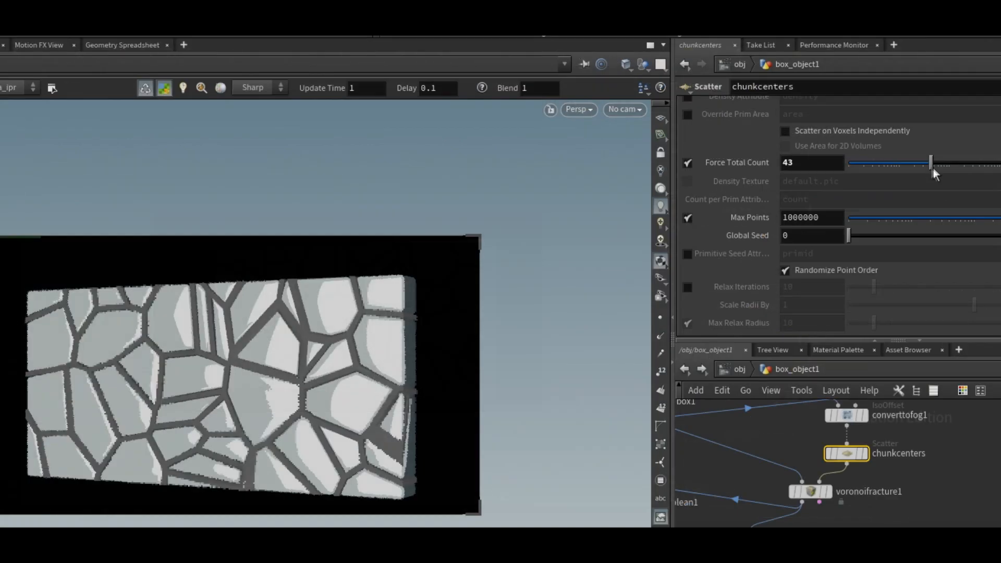
left_click_drag(873, 158, 890, 163)
left_click_drag(959, 171, 955, 170)
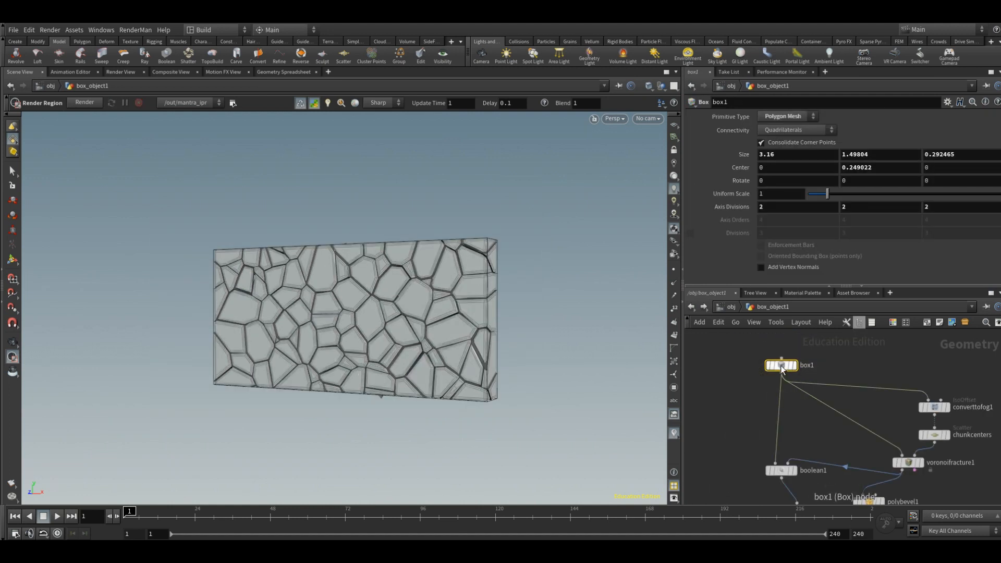
Step: Enlarge the source box with its viewport handles to about 4.43 wide and 2.83 high
left_click(12, 259)
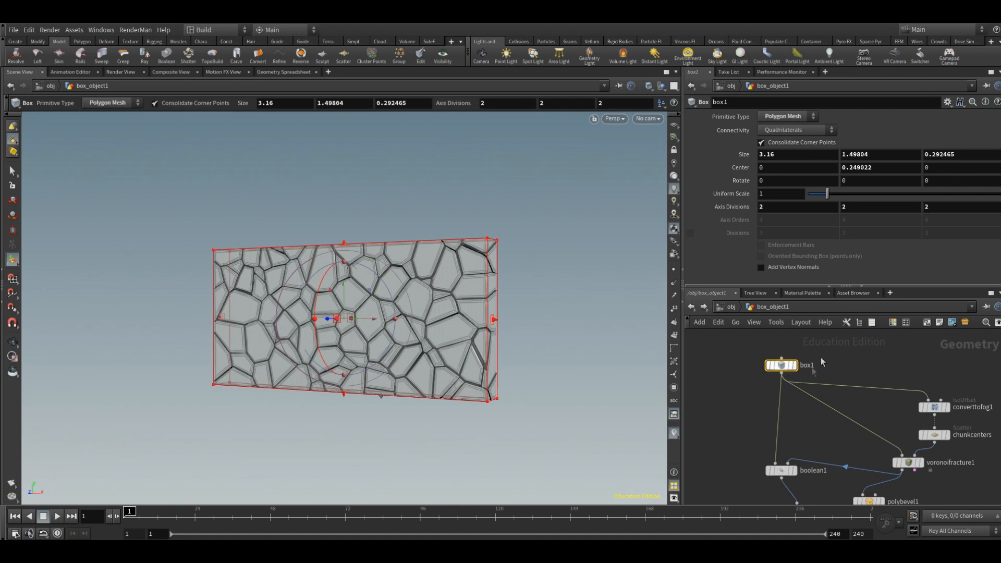
left_click_drag(493, 323, 637, 327)
left_click_drag(400, 240, 416, 152)
left_click_drag(400, 397, 404, 450)
scroll(419, 392, "down", 3)
left_click_drag(418, 392, 453, 399)
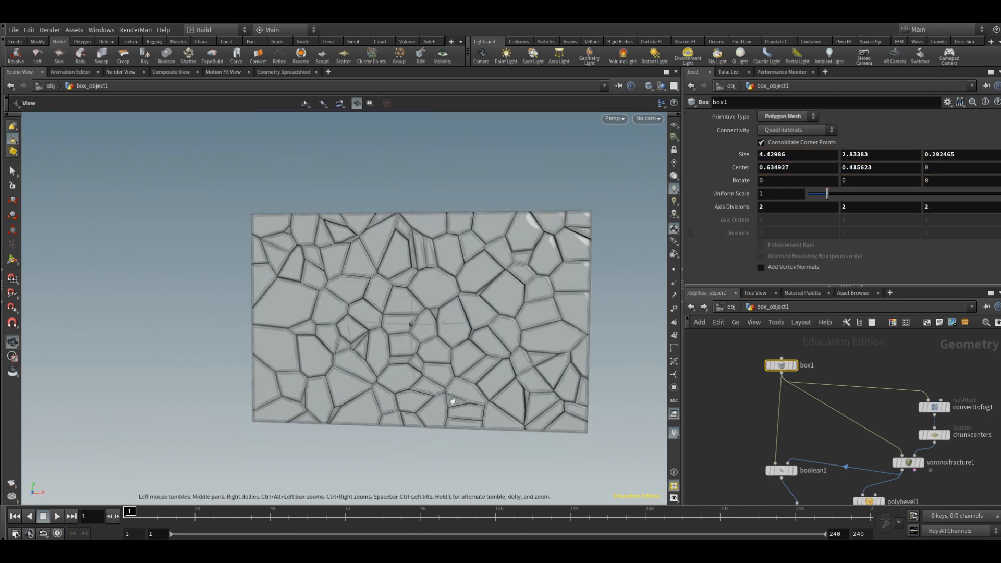
middle_click_drag(454, 398, 291, 406, "alt")
left_click_drag(405, 333, 643, 340)
left_click_drag(584, 412, 330, 382, "alt")
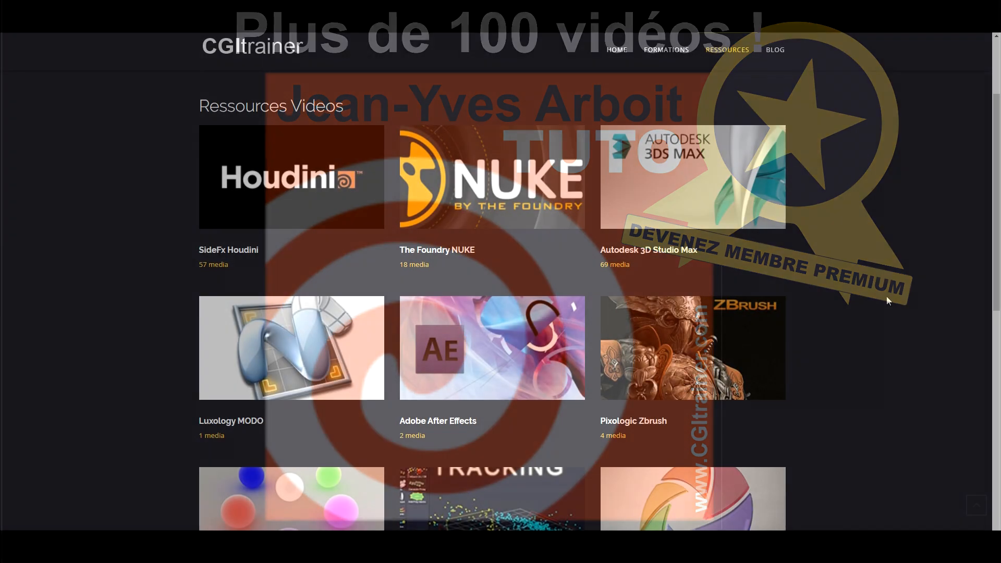
Step: Switch to the CGItrainer website, open its PDF resources and look through the tutorial categories
scroll(886, 297, "down", 5)
scroll(889, 311, "up", 5)
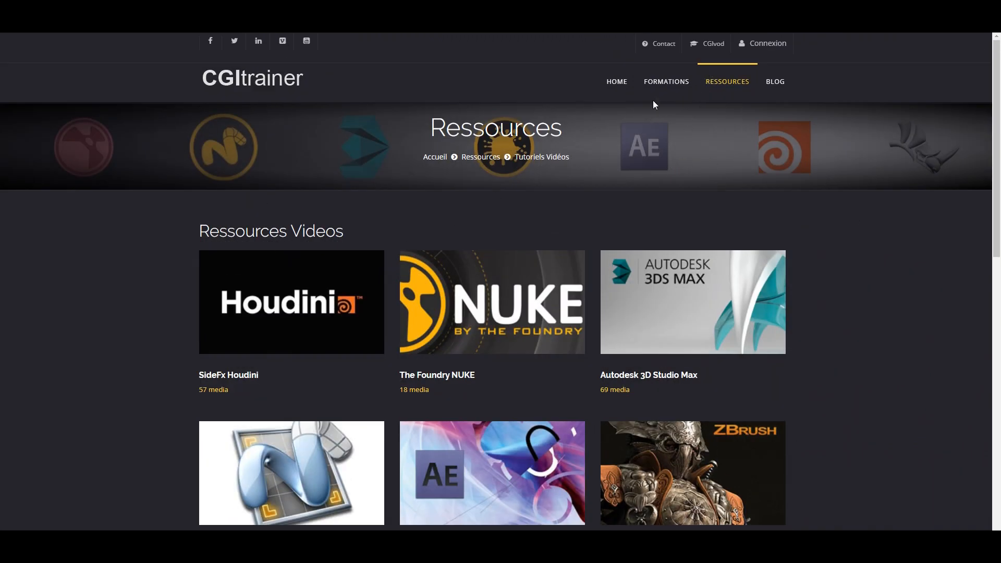
left_click(735, 83)
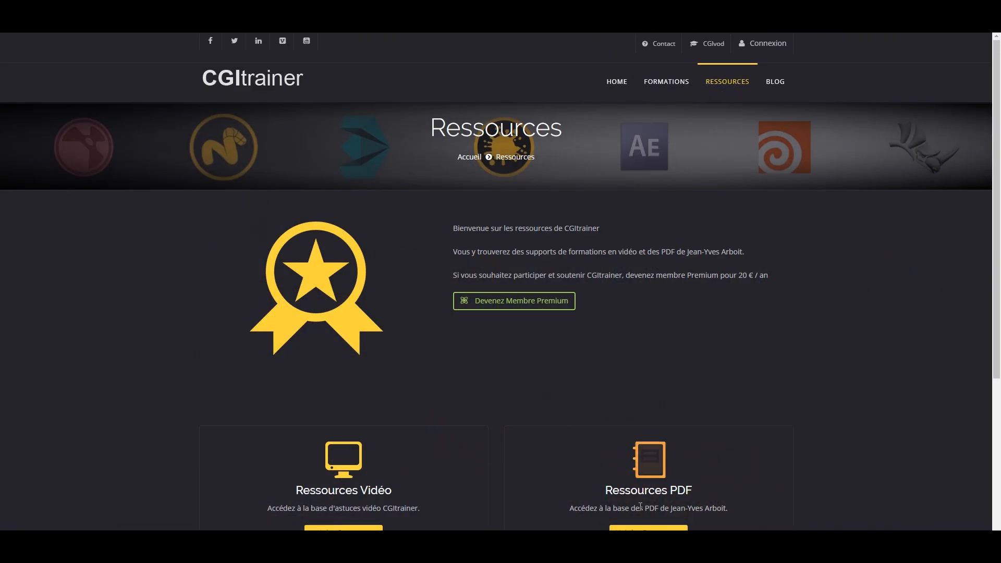
left_click(640, 507)
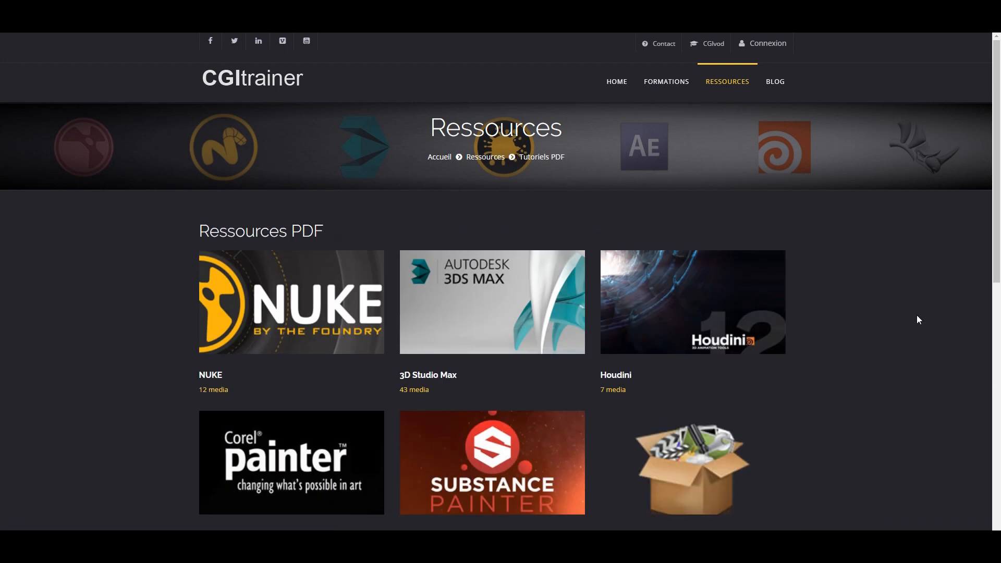
scroll(916, 315, "down", 1)
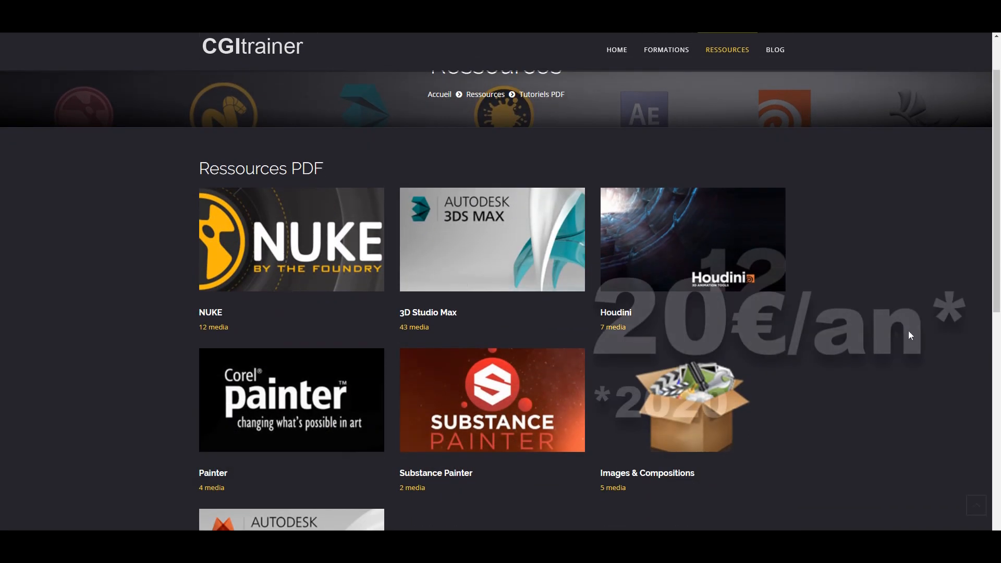
scroll(907, 330, "down", 3)
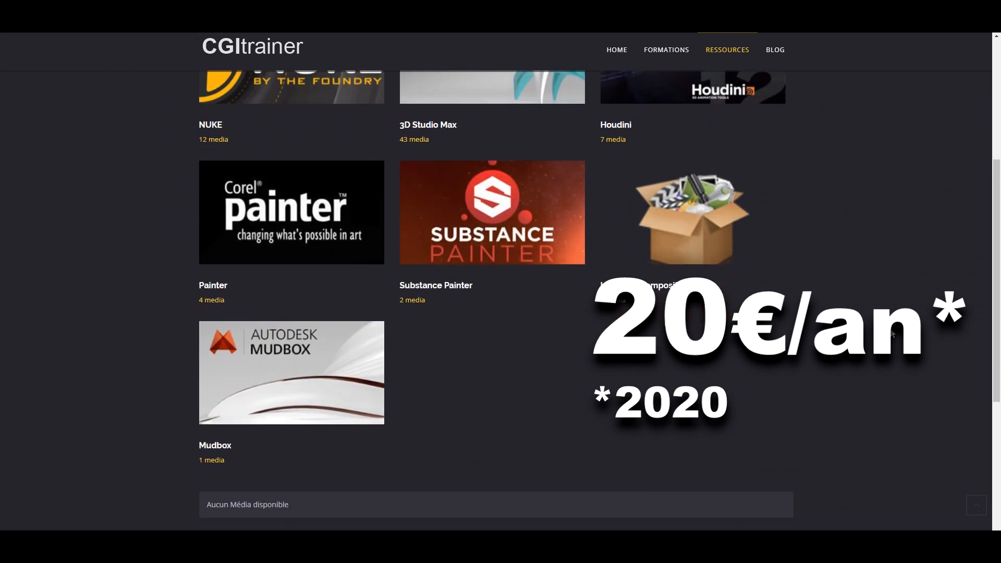
scroll(892, 334, "up", 2)
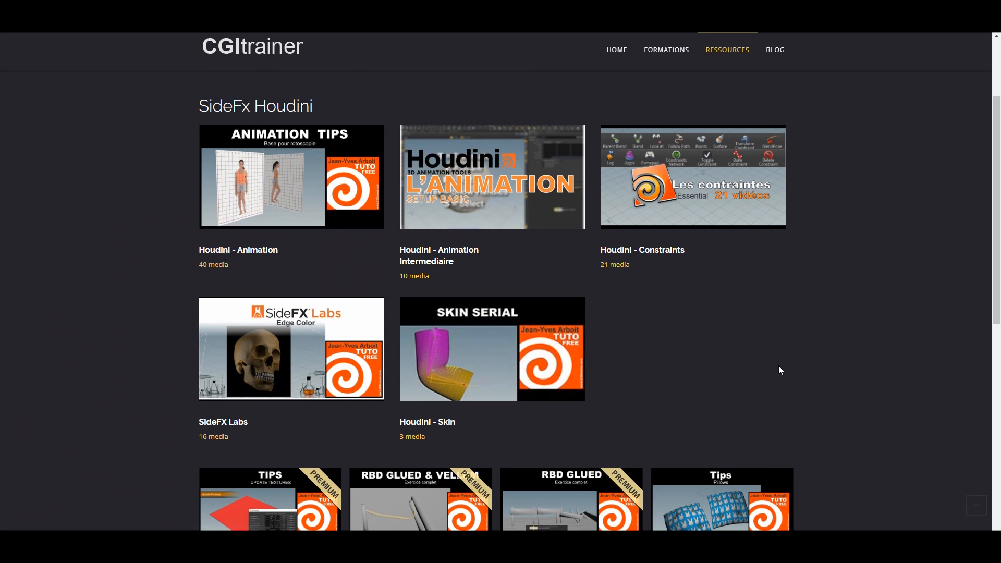
Step: Look through the SideFx Houdini video tutorials in the site's resources
scroll(779, 370, "up", 2)
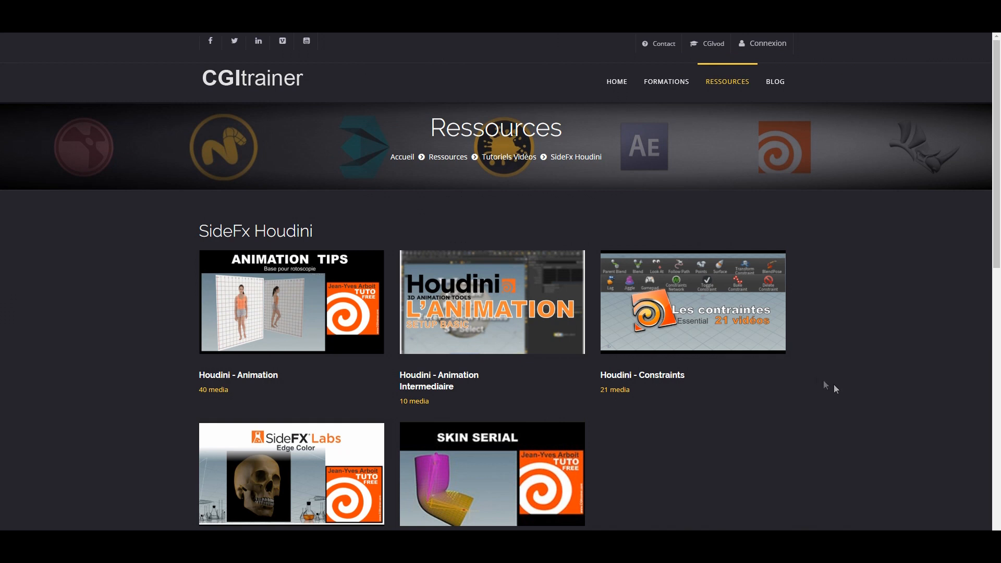
scroll(855, 392, "down", 1)
scroll(853, 391, "down", 1)
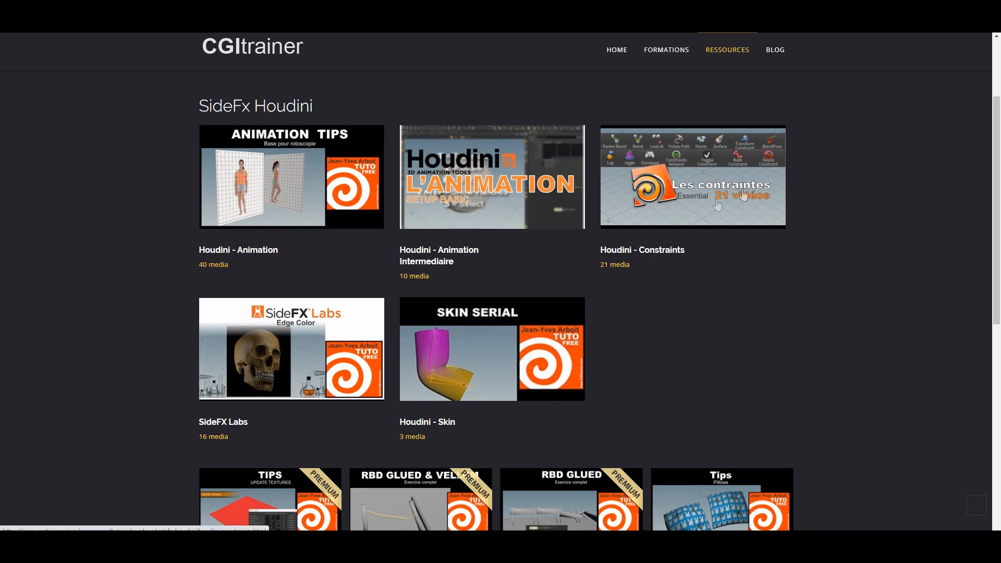
scroll(758, 401, "down", 2)
scroll(304, 204, "down", 3)
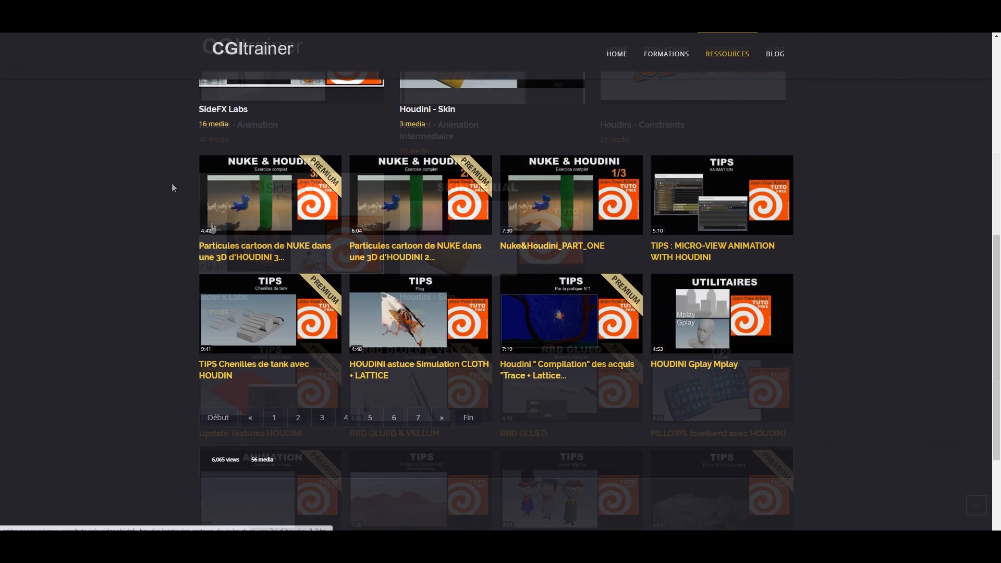